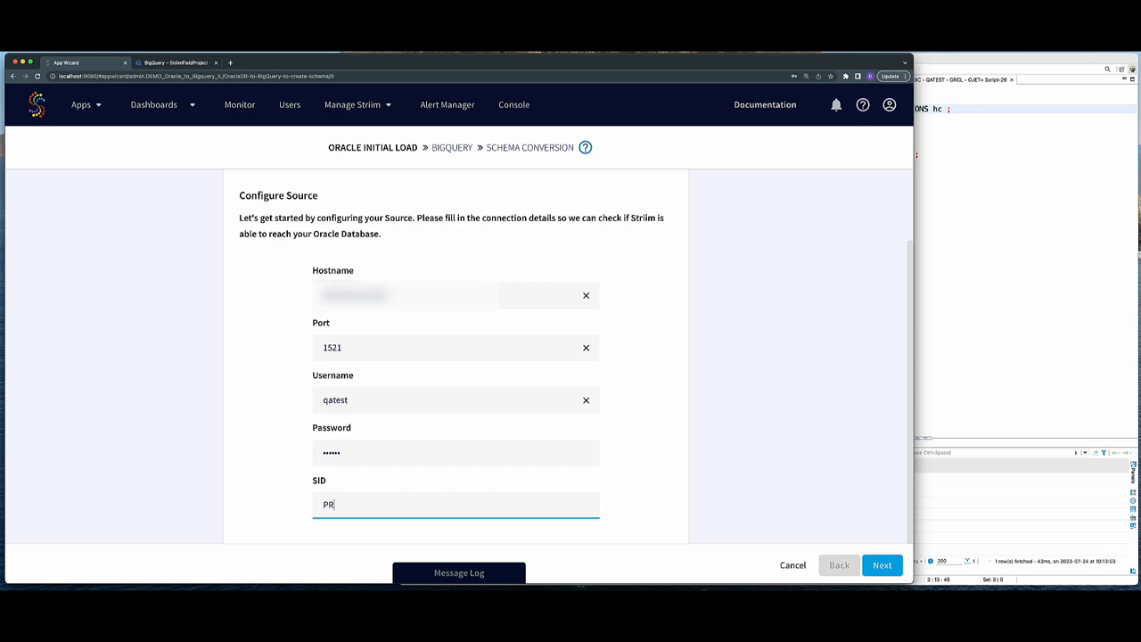
# - Set the Oracle SID to ORCL and validate the source connection
pyautogui.write('ORCL')
pyautogui.click(882, 565)
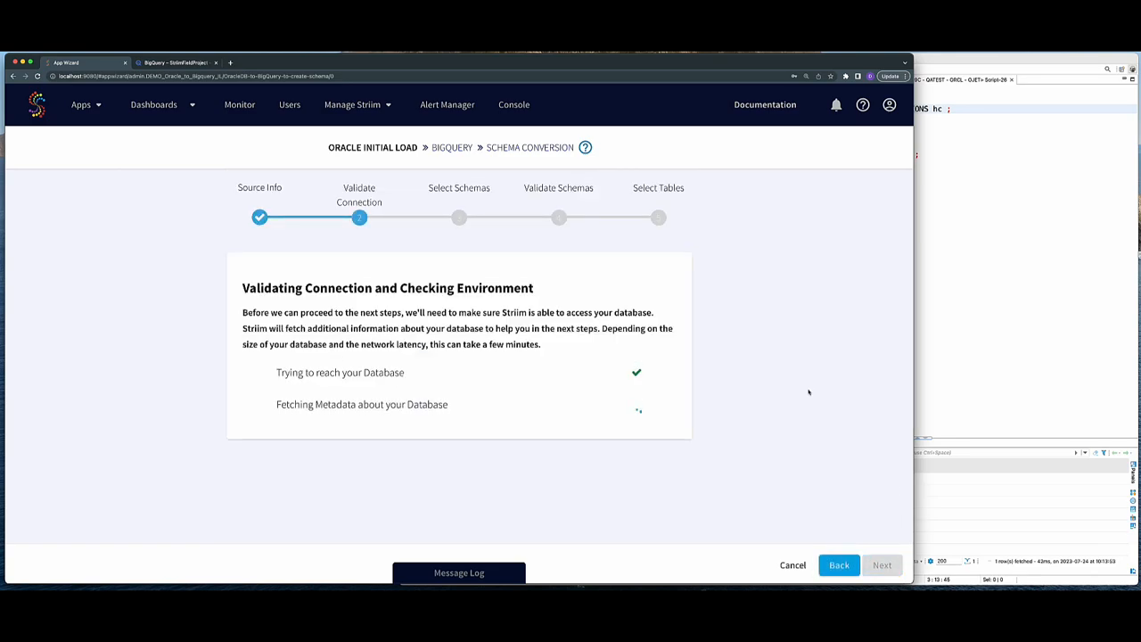
pyautogui.click(882, 565)
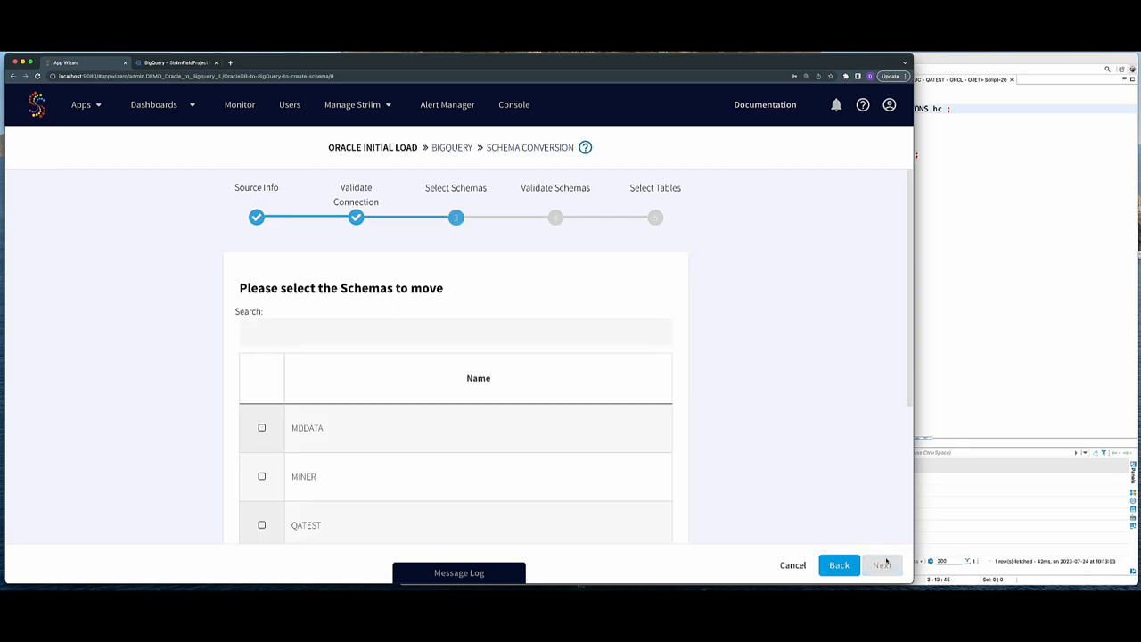
# - Select and validate the QATEST schema for migration
pyautogui.scroll(-2, 465, 465)
pyautogui.click(408, 475)
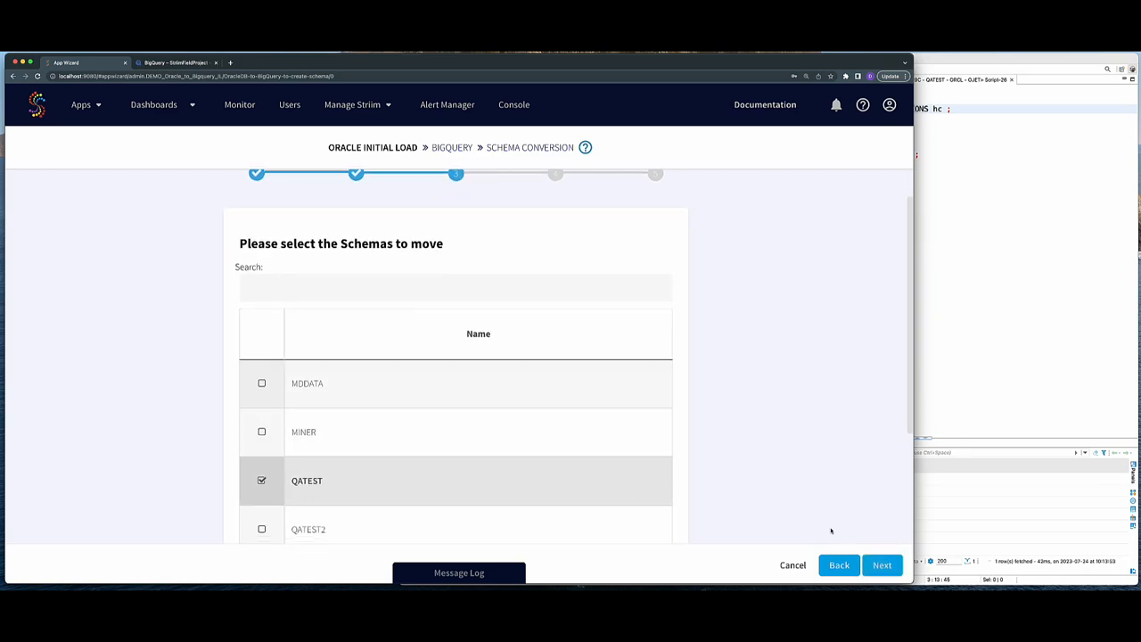
pyautogui.click(885, 565)
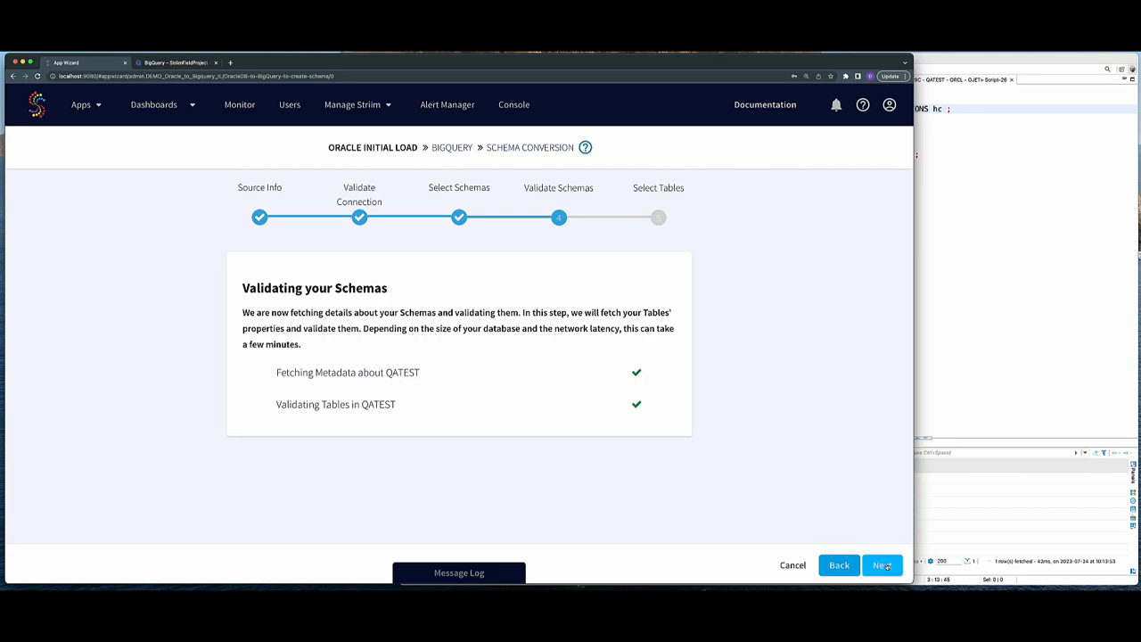
pyautogui.click(882, 565)
# - Include the HCAHPS and HOSPITAL_COMPLICATIONS tables and continue to the BigQuery target
pyautogui.click(339, 360)
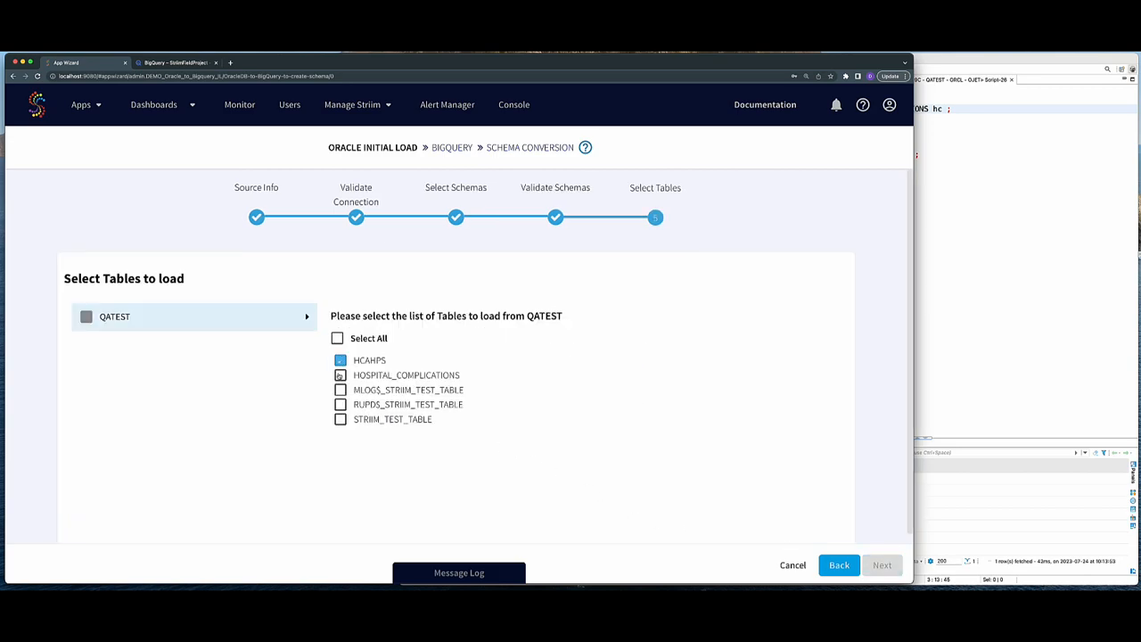
pyautogui.click(340, 375)
pyautogui.click(883, 565)
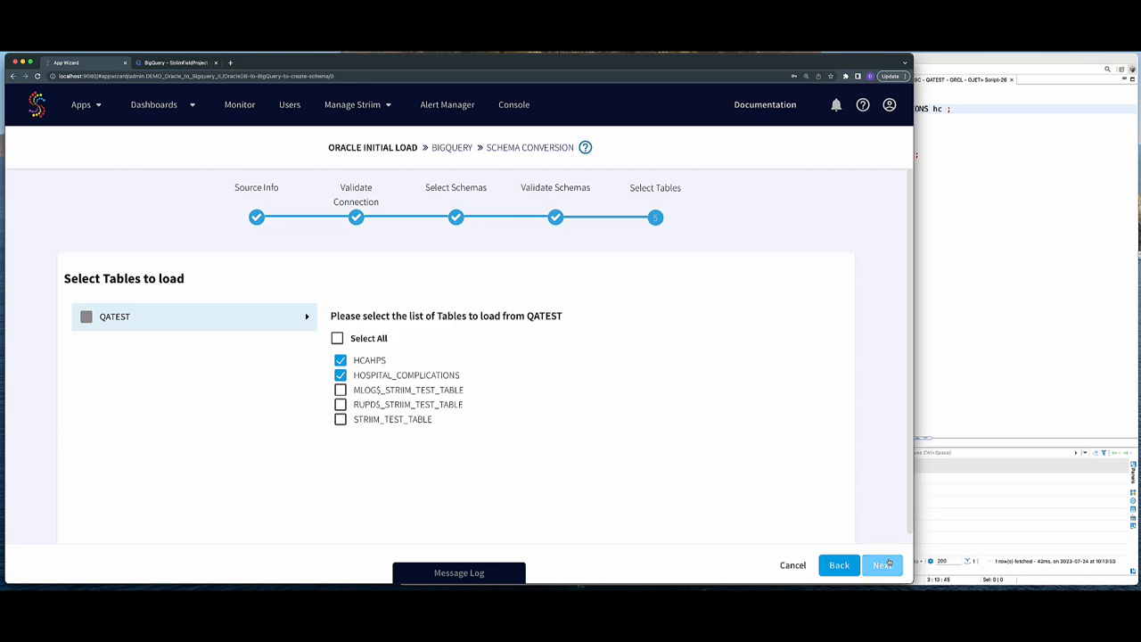
pyautogui.scroll(-2, 524, 179)
pyautogui.click(358, 465)
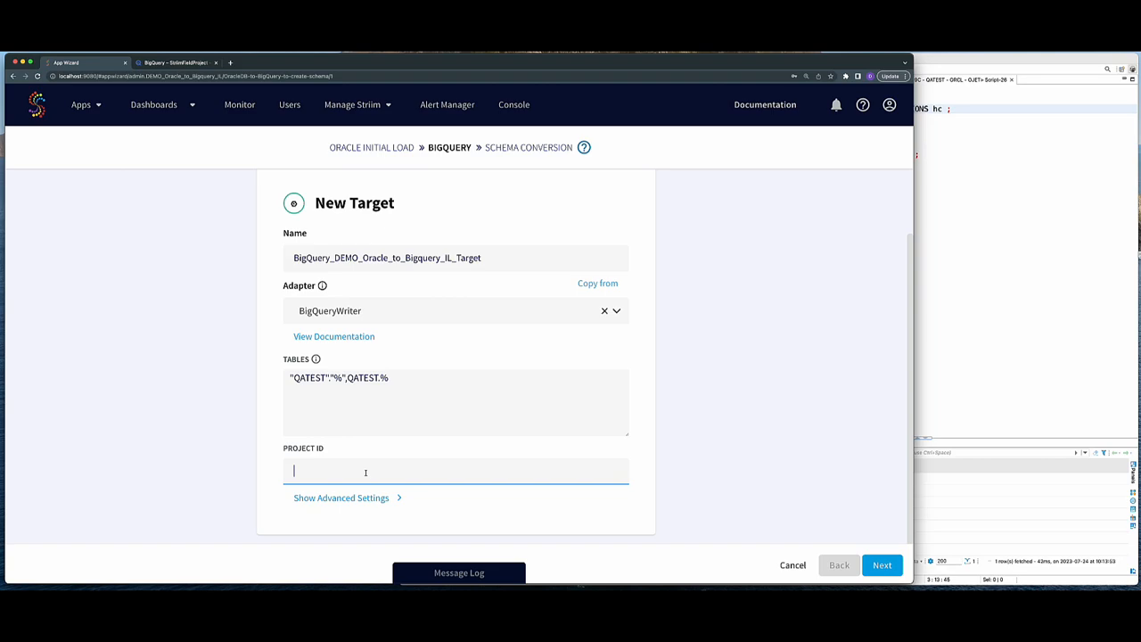
# - Enter project ID striimfieldproject and attach the existing GCP service account key file
pyautogui.write('striimfieldproject')
pyautogui.click(359, 497)
pyautogui.scroll(-2, 375, 486)
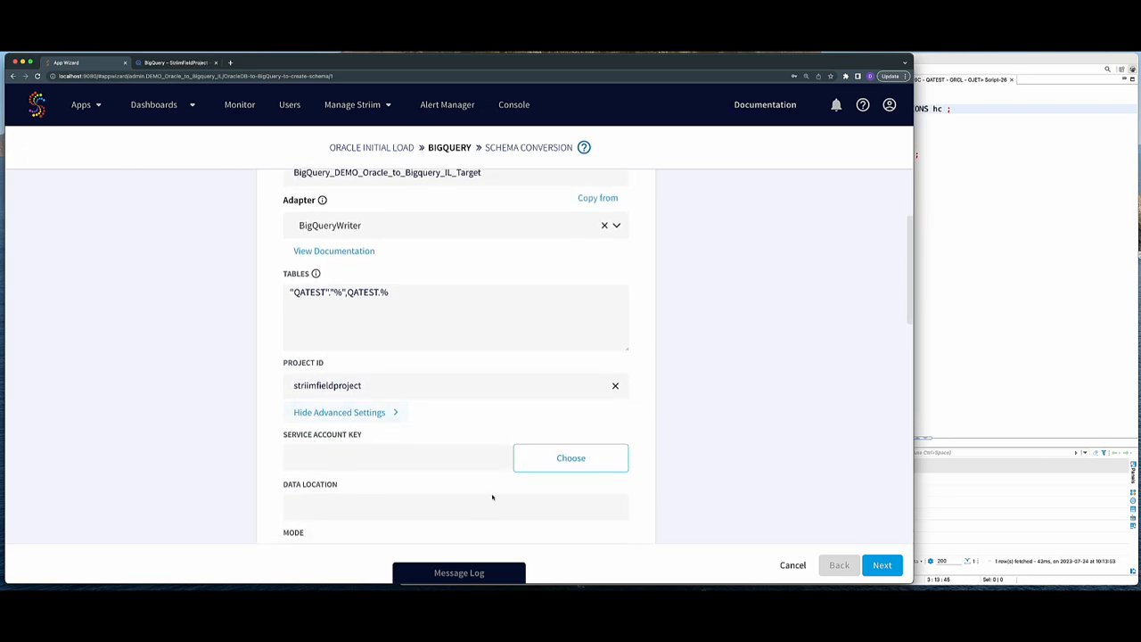
pyautogui.click(564, 461)
pyautogui.click(310, 231)
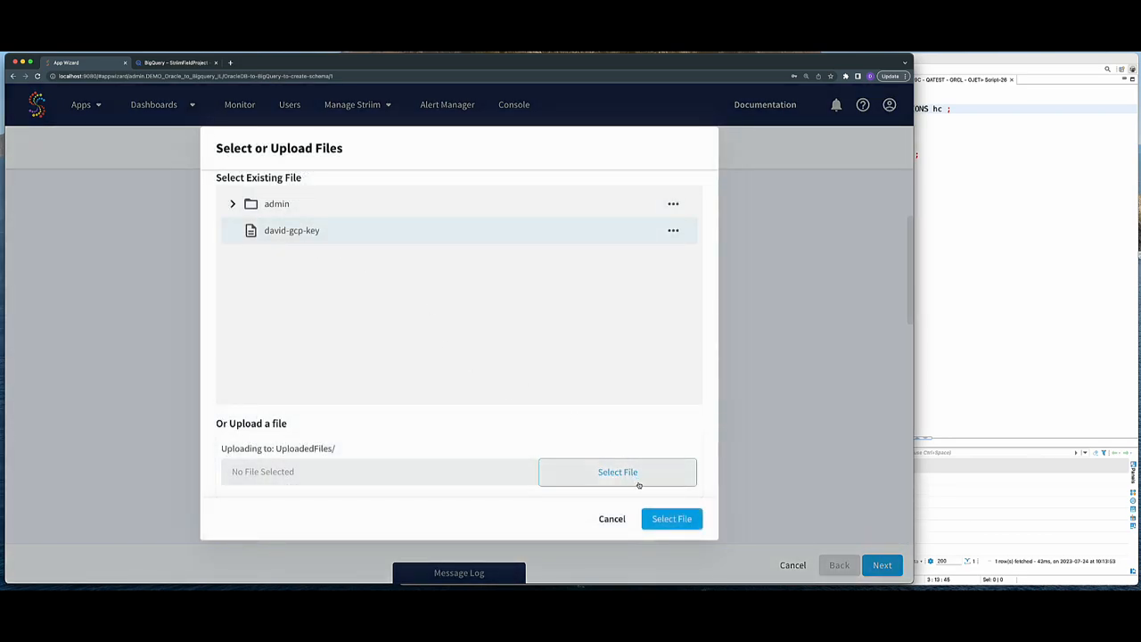
pyautogui.click(671, 519)
# - Change the batch policy interval from 60 to 1, enable streaming upload, and finish the target setup
pyautogui.scroll(-3, 355, 477)
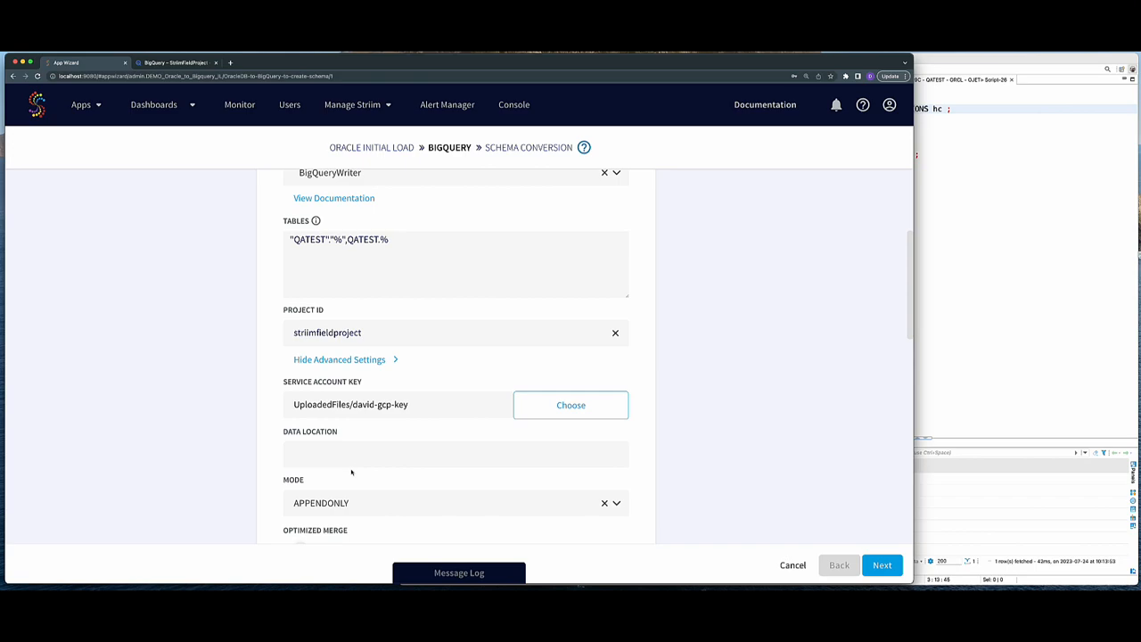
pyautogui.scroll(-1, 410, 455)
pyautogui.doubleClick(401, 453)
pyautogui.write('1')
pyautogui.scroll(-1, 273, 283)
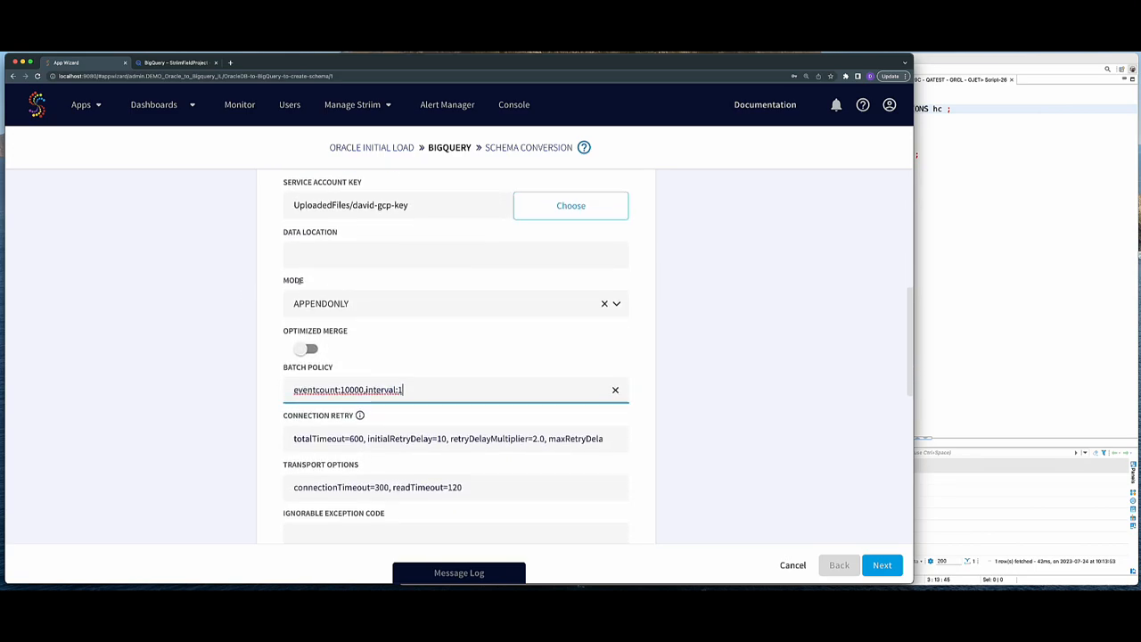
pyautogui.scroll(-1, 345, 375)
pyautogui.scroll(-7, 345, 375)
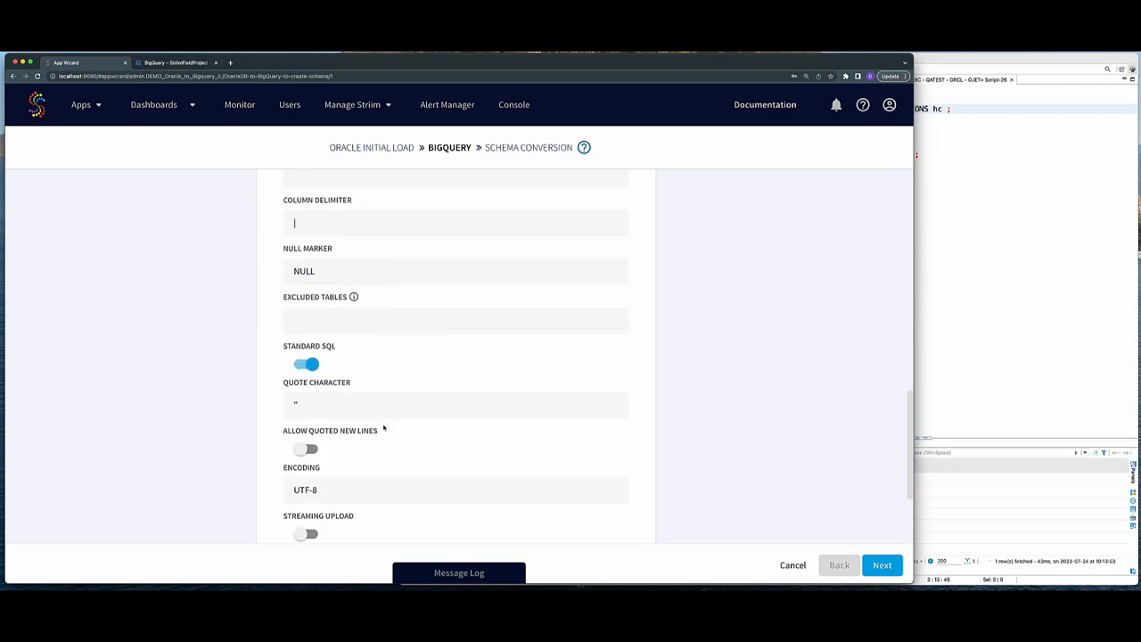
pyautogui.scroll(-3, 383, 429)
pyautogui.click(284, 403)
pyautogui.scroll(-7, 356, 430)
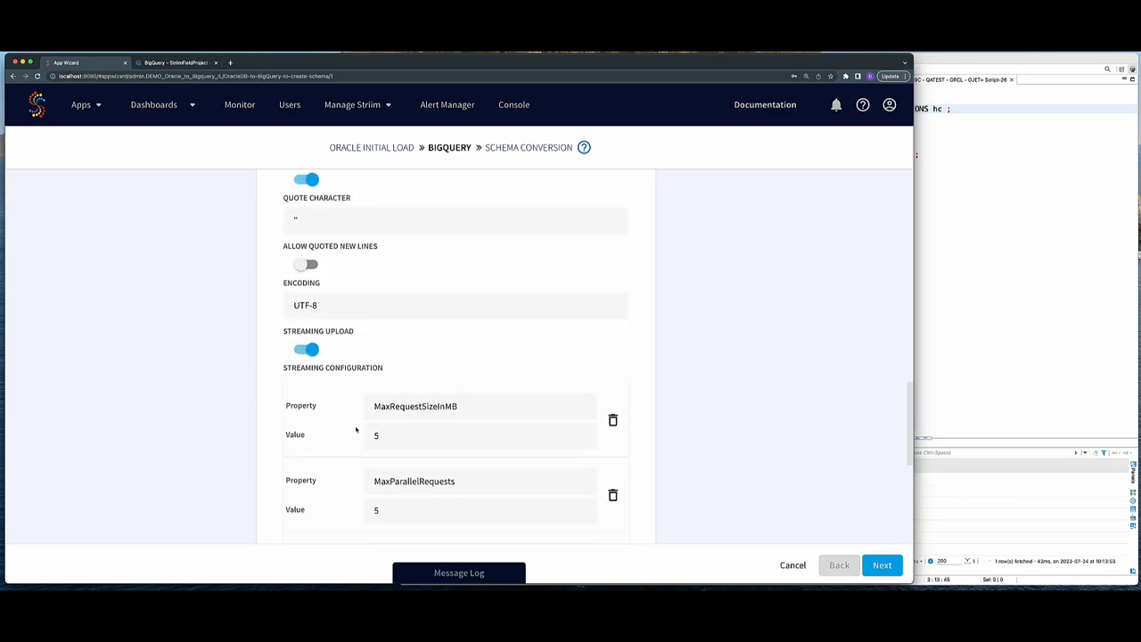
pyautogui.scroll(-3, 356, 430)
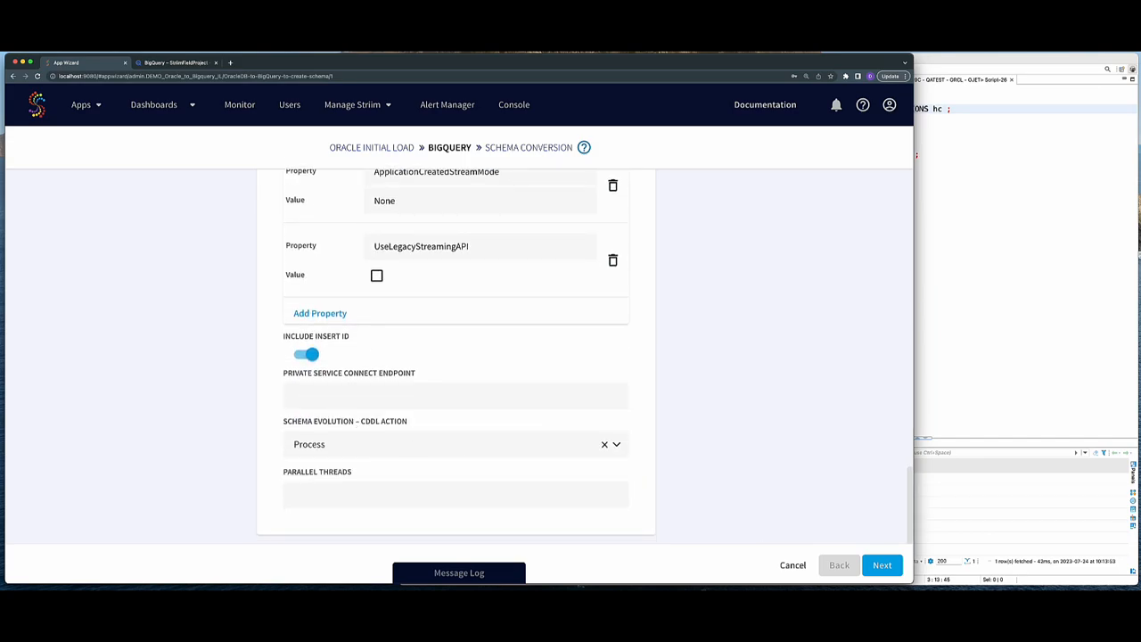
pyautogui.click(883, 566)
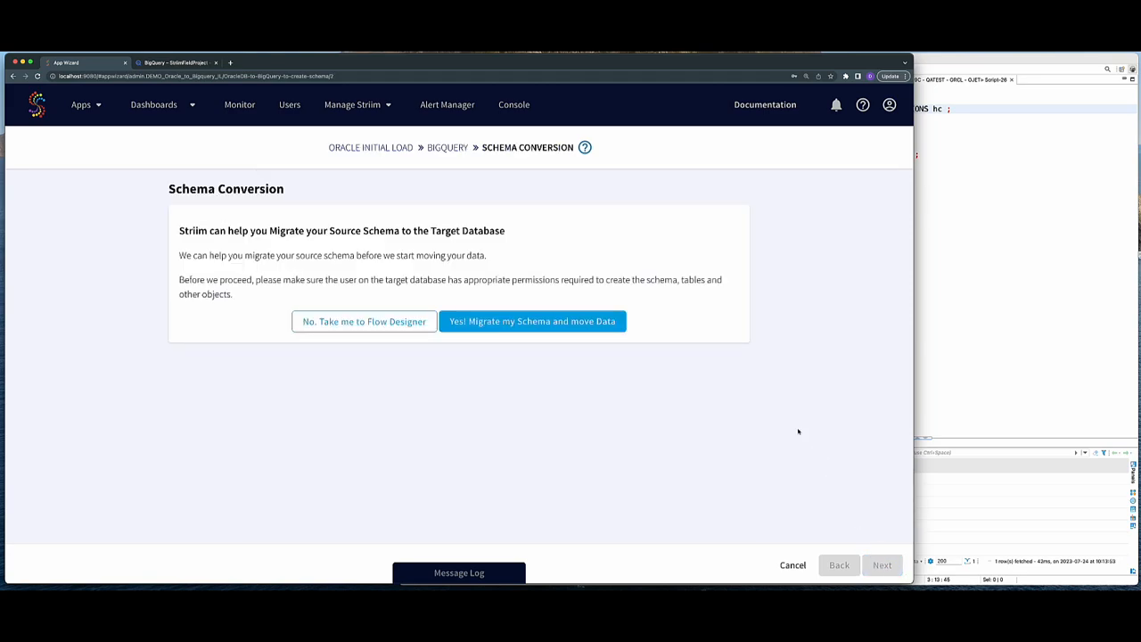
# - Migrate the QATEST schema and data, then review the migration report's DDL statements
pyautogui.click(565, 326)
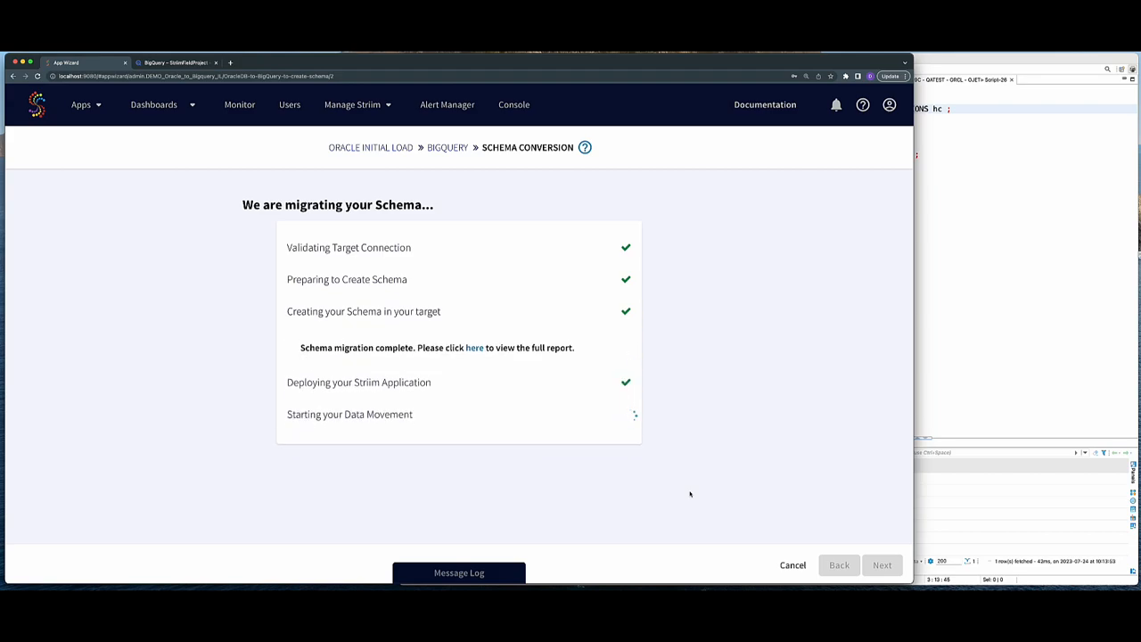
pyautogui.click(466, 348)
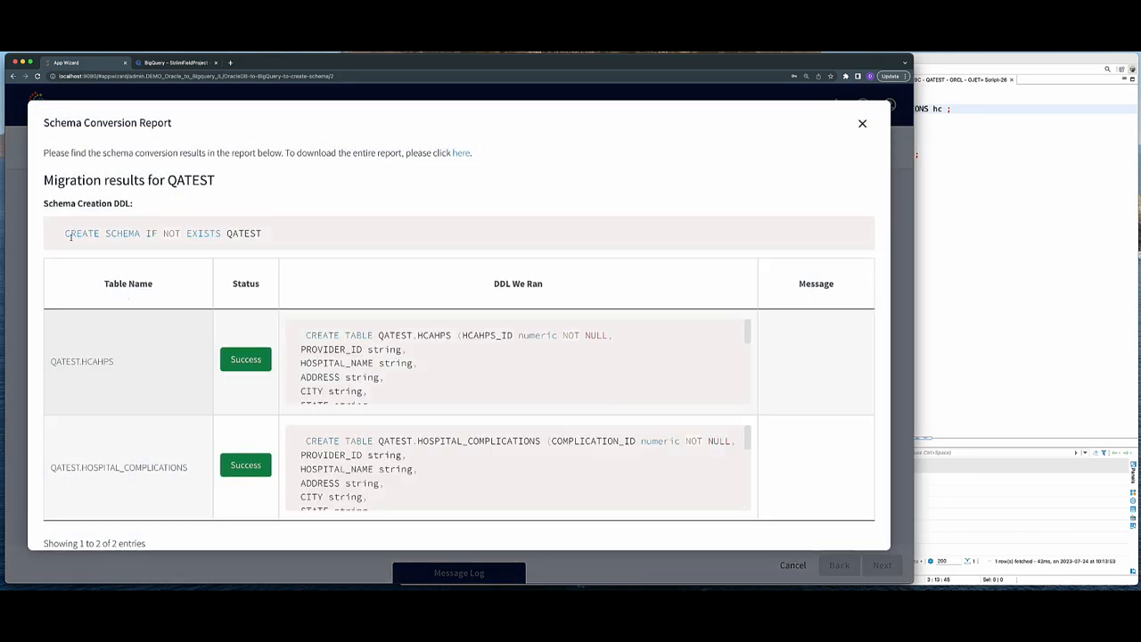
pyautogui.moveTo(66, 233); pyautogui.dragTo(265, 233)
pyautogui.moveTo(360, 349); pyautogui.dragTo(419, 378)
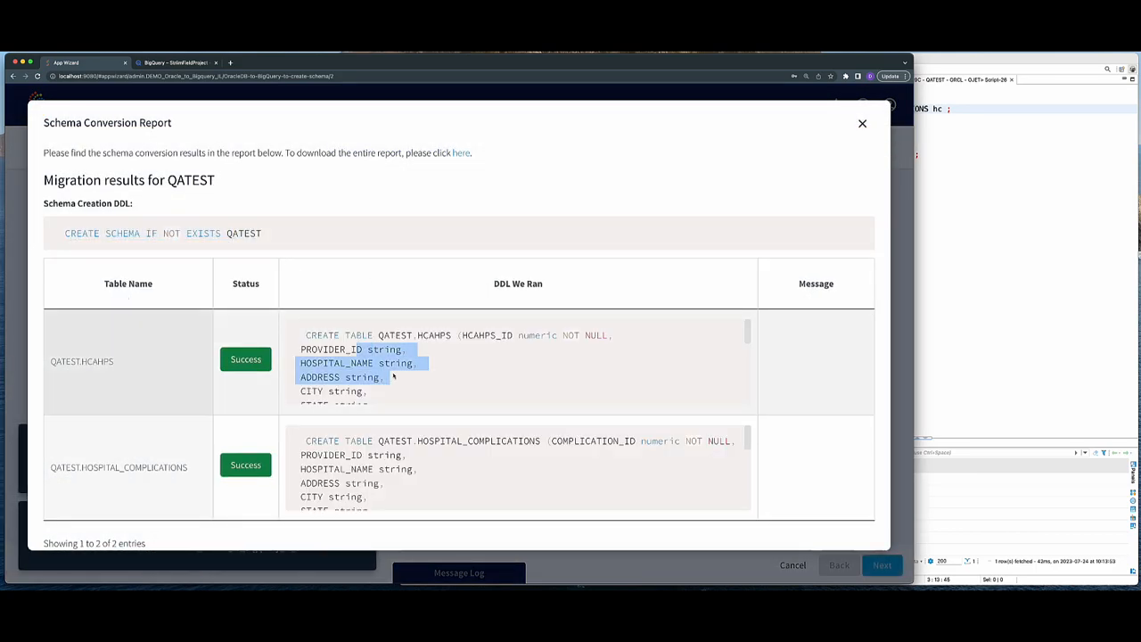
pyautogui.scroll(-10, 393, 377)
pyautogui.scroll(-10, 413, 482)
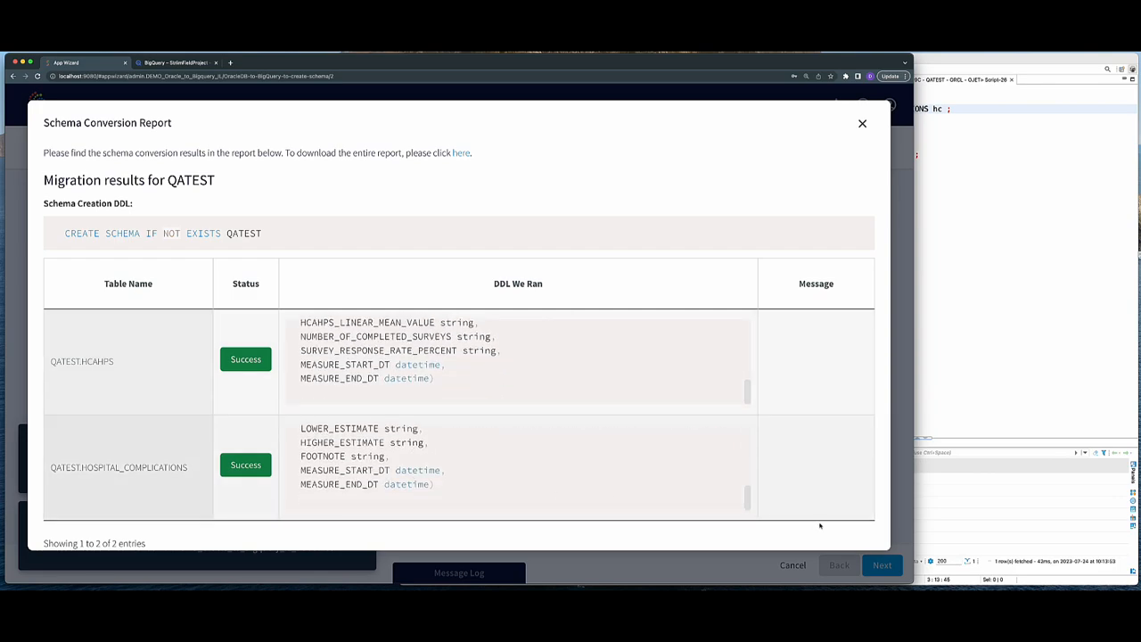
pyautogui.click(863, 122)
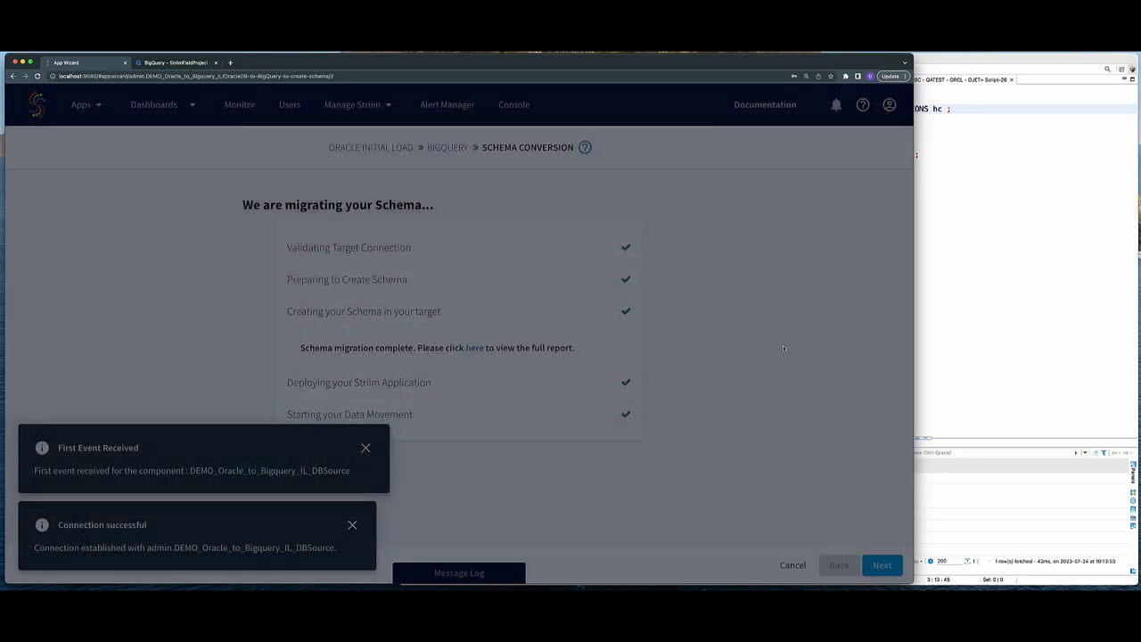
# - Review the completed load: 2873 HCAHPS and 2407 HOSPITAL_COMPLICATIONS events, then close the summary
pyautogui.click(882, 567)
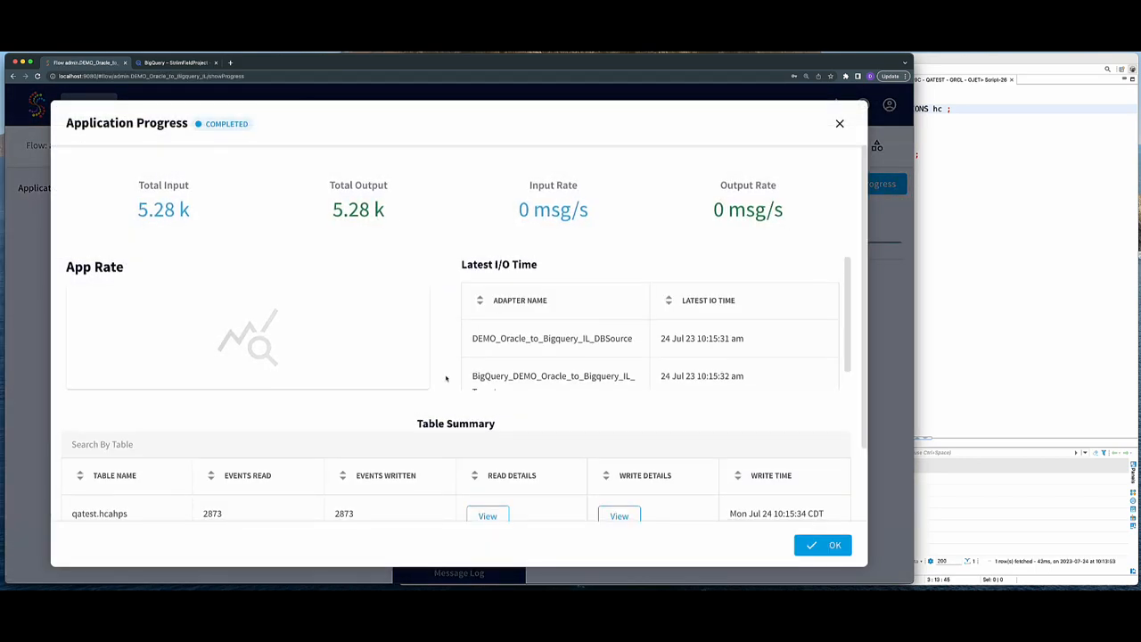
pyautogui.scroll(-2, 463, 393)
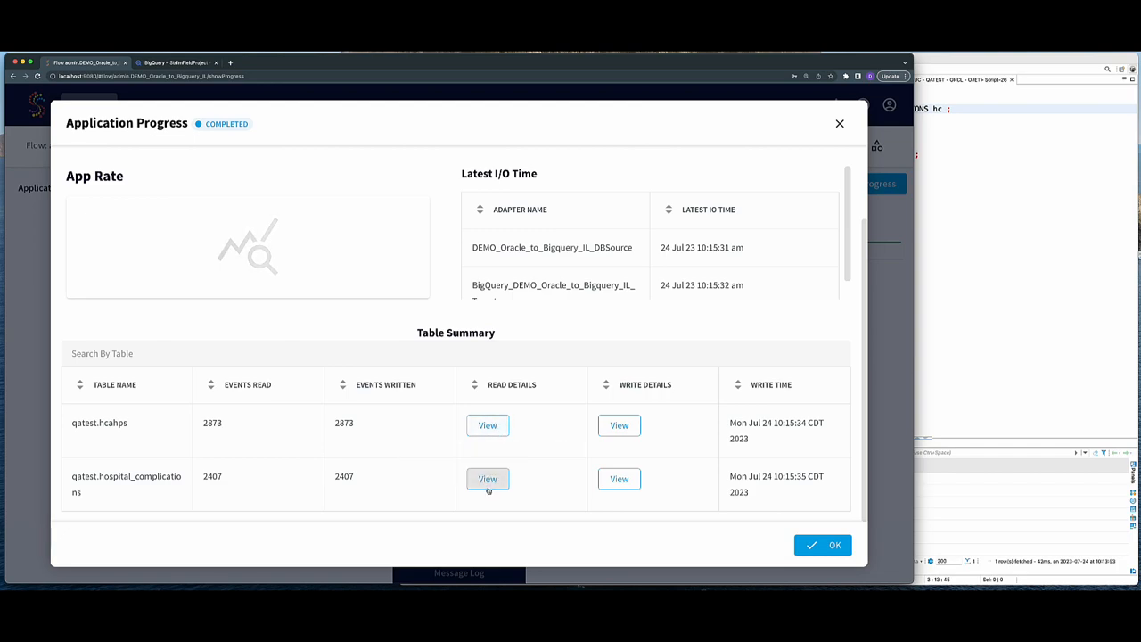
pyautogui.moveTo(488, 487)
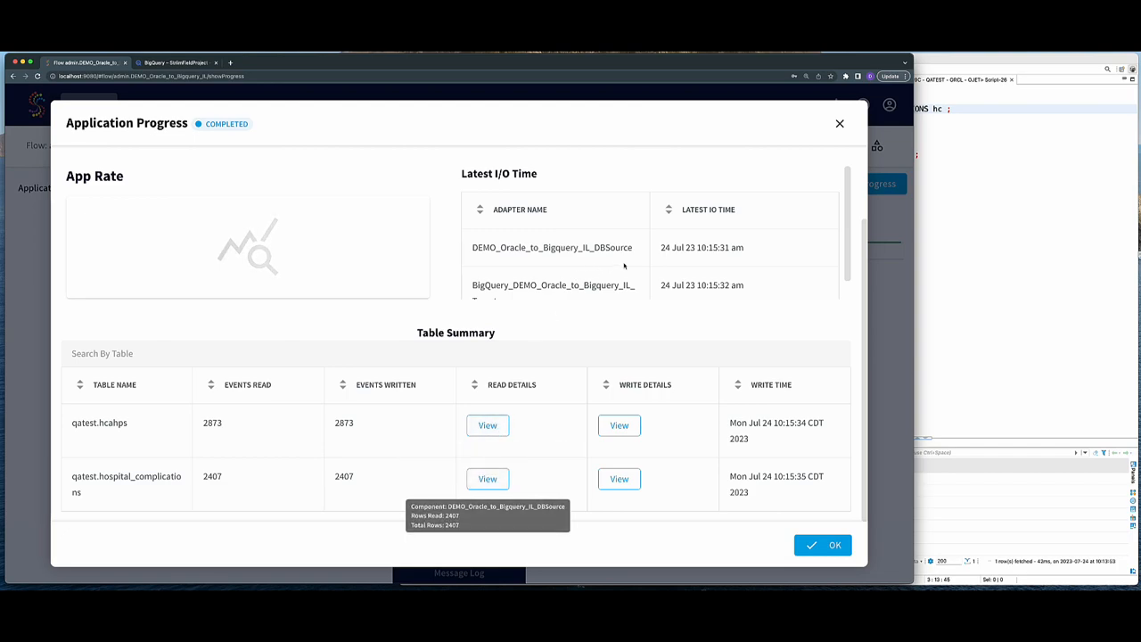
pyautogui.click(838, 125)
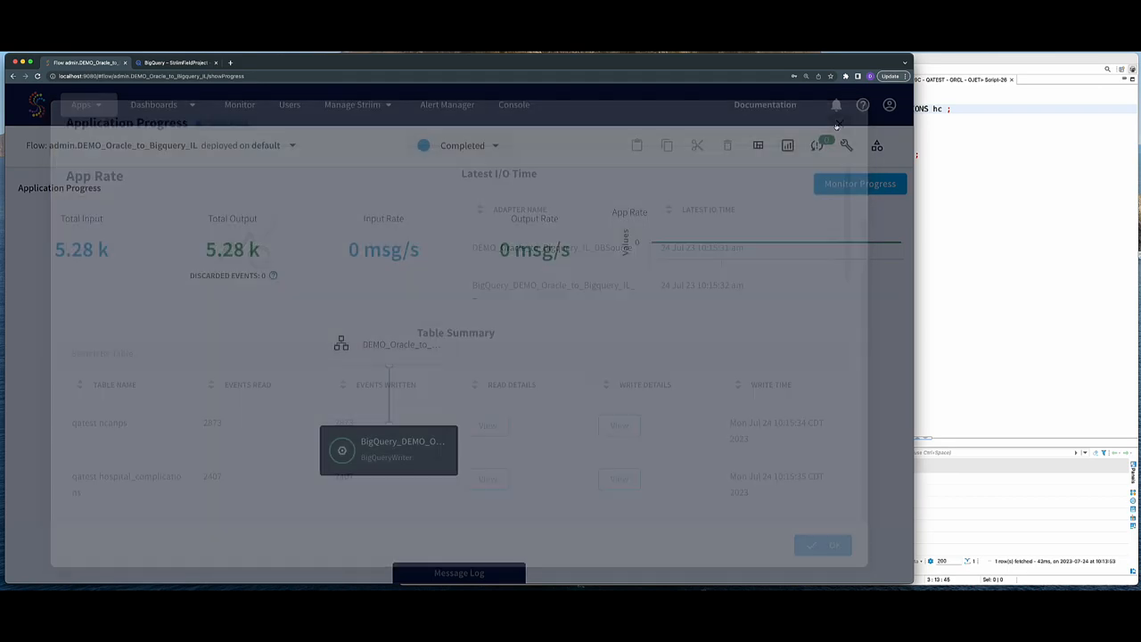
# - In BigQuery, run SELECT queries on QATEST.HOSPITAL_COMPLICATIONS and QATEST.HCAHPS, plus an HCAHPS row count
pyautogui.click(175, 62)
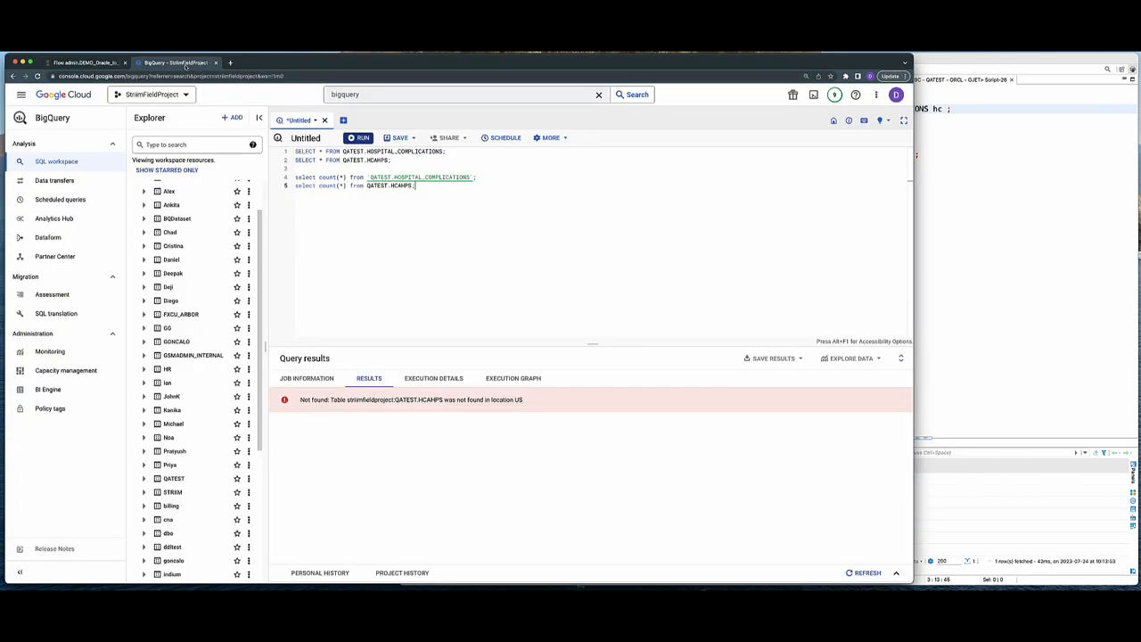
pyautogui.moveTo(301, 400); pyautogui.dragTo(440, 399)
pyautogui.tripleClick(356, 151)
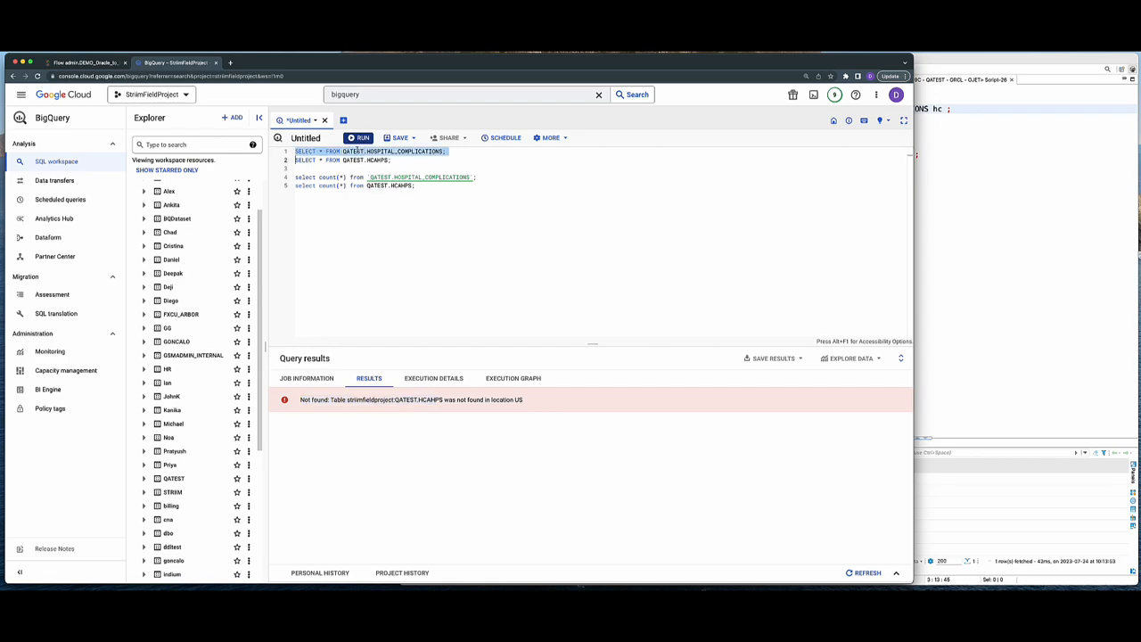
pyautogui.click(359, 139)
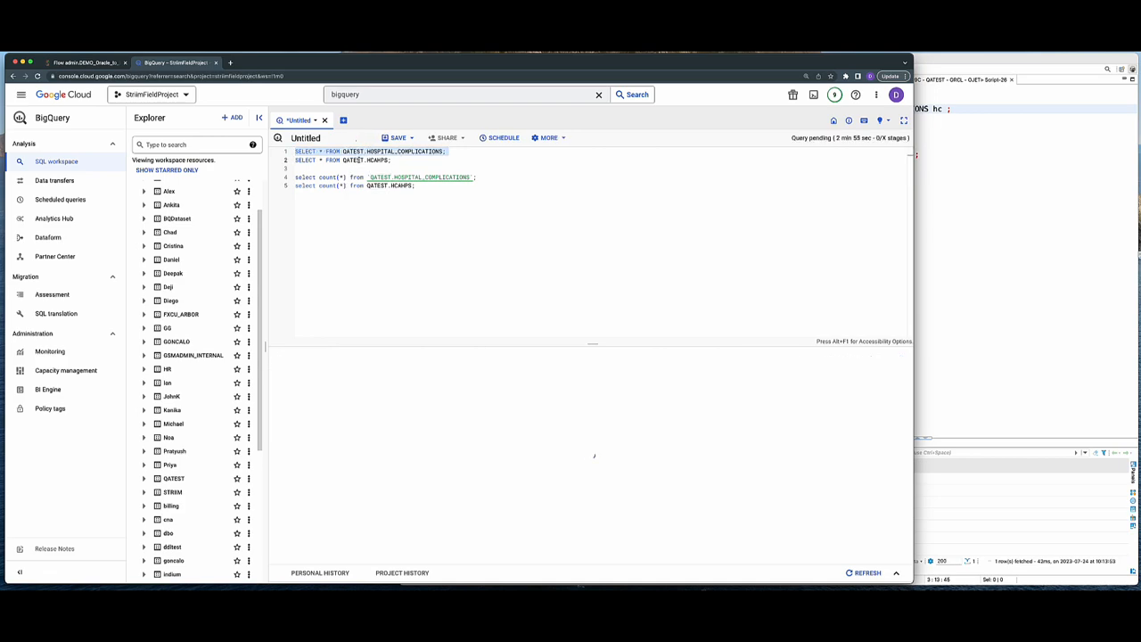
pyautogui.tripleClick(357, 159)
pyautogui.click(359, 139)
pyautogui.tripleClick(357, 186)
pyautogui.click(361, 140)
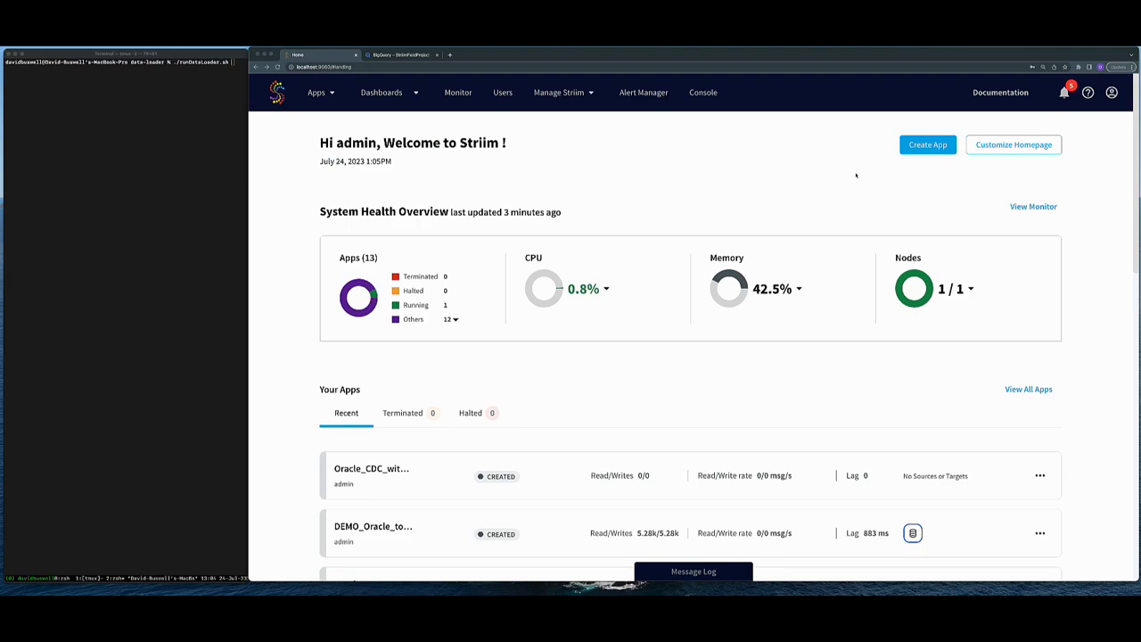
# - Filter the app templates to source Oracle CDC and target BigQuery
pyautogui.click(910, 149)
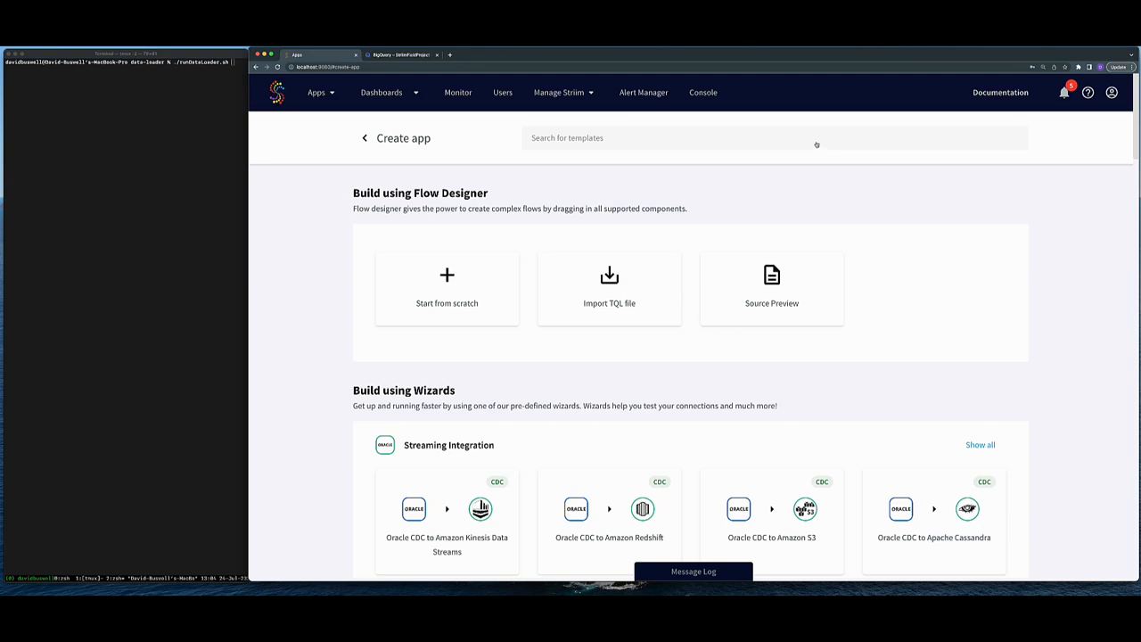
pyautogui.click(817, 145)
pyautogui.write('oracl')
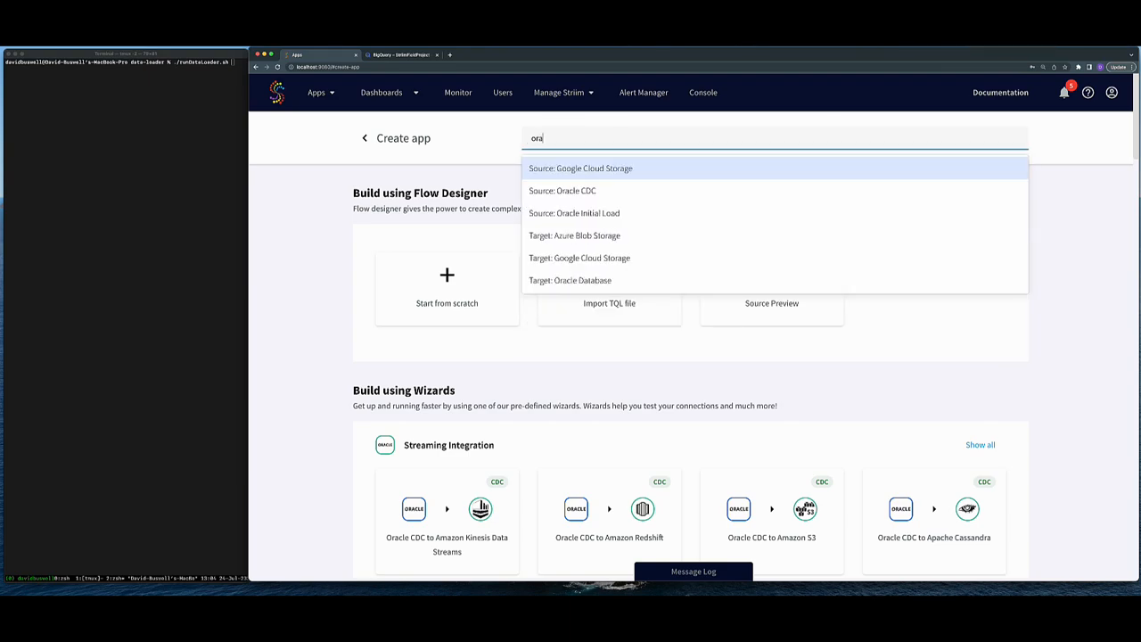
pyautogui.press('Down')
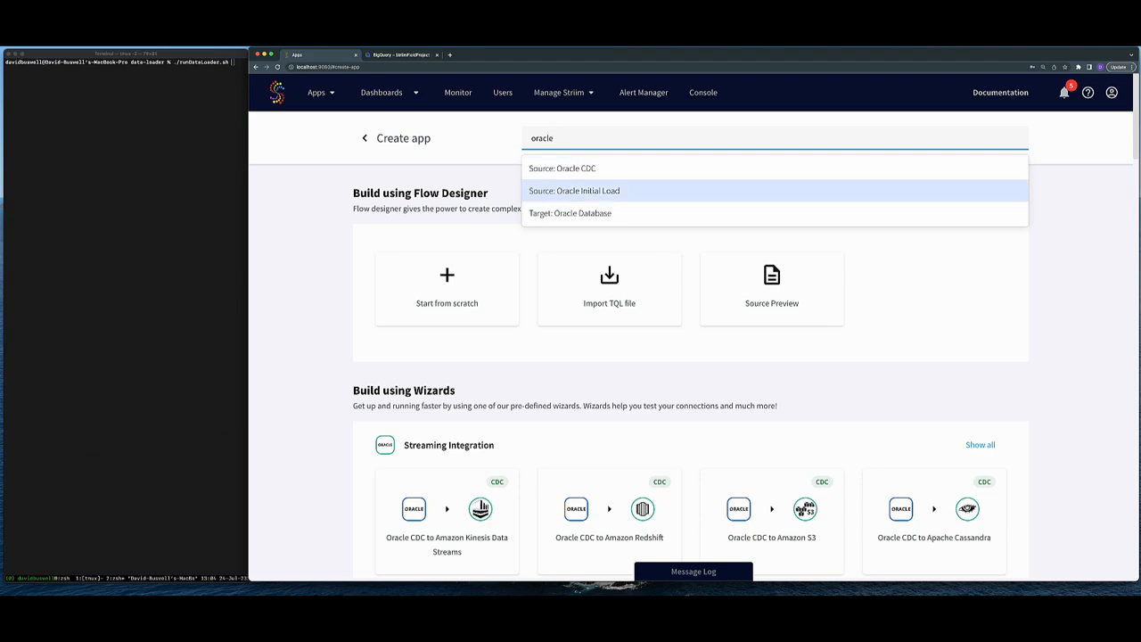
pyautogui.press('Up')
pyautogui.press('Return')
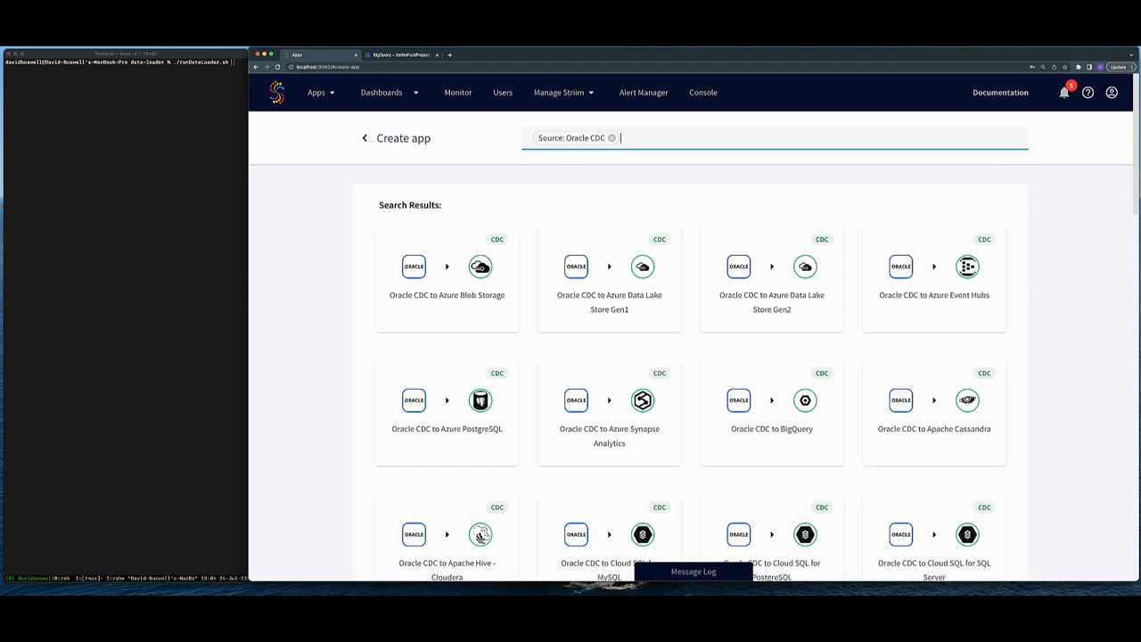
pyautogui.write('bigq')
pyautogui.press('Return')
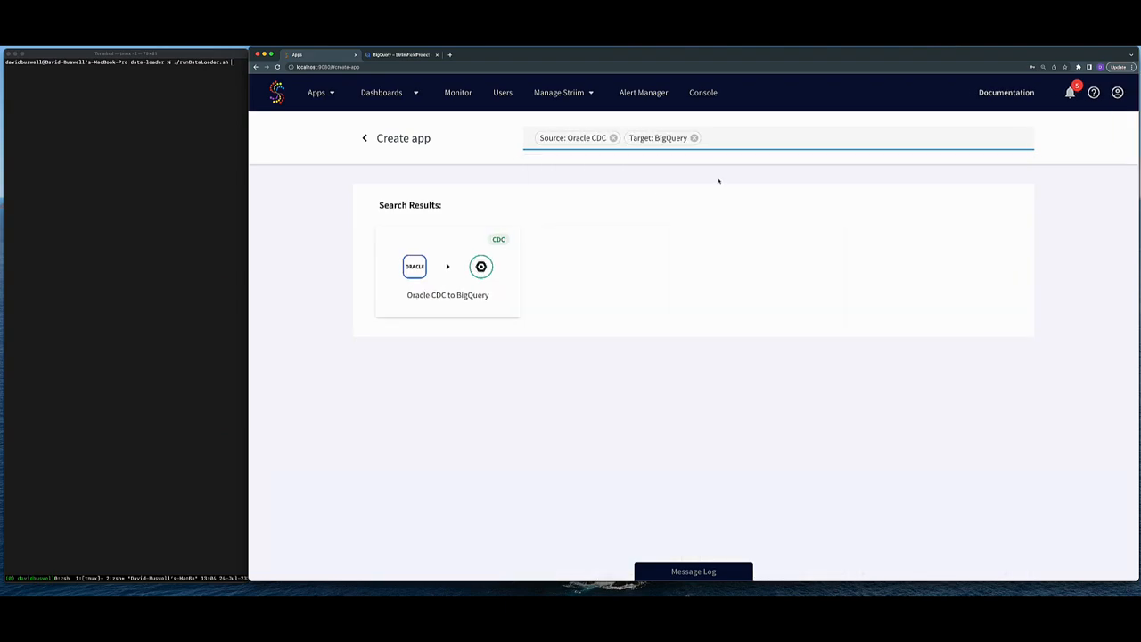
# - Create an app named DEMO_Oracle_to_Bigquery_CDC from the Oracle CDC to BigQuery template
pyautogui.click(485, 248)
pyautogui.click(624, 259)
pyautogui.write('DEMO_Oracle_to_Bigquery_D')
pyautogui.press('Return')
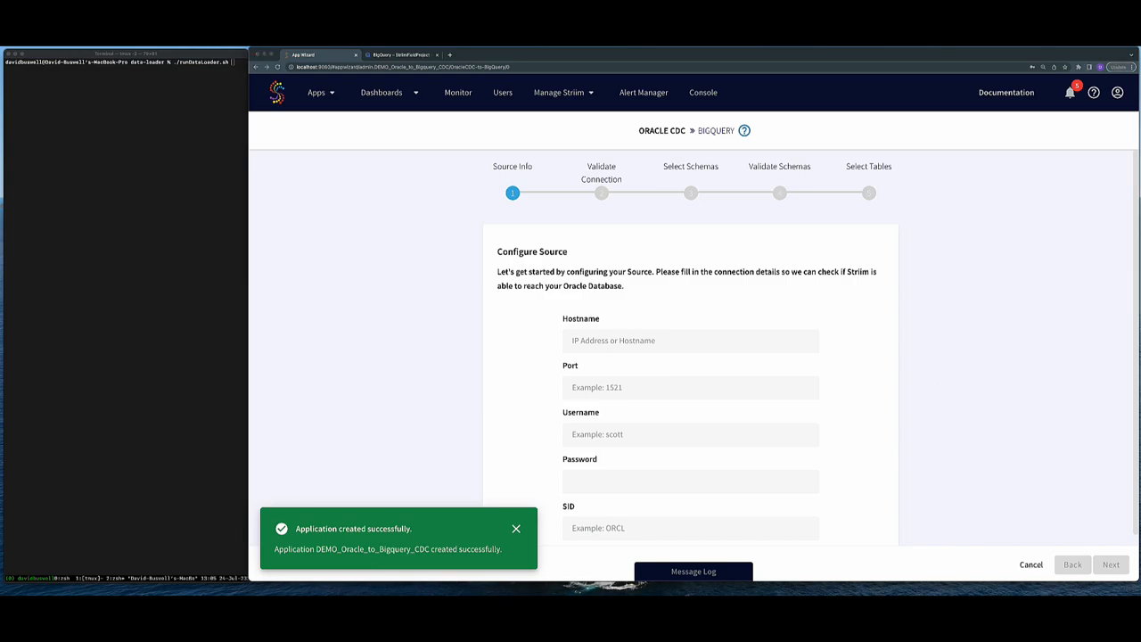
# - Connect to Oracle at 104.197.127.136, port 1521, SID ORCL, with the database username and password
pyautogui.click(630, 340)
pyautogui.write('104.197.127.136')
pyautogui.click(637, 387)
pyautogui.write('1521')
pyautogui.press('Tab')
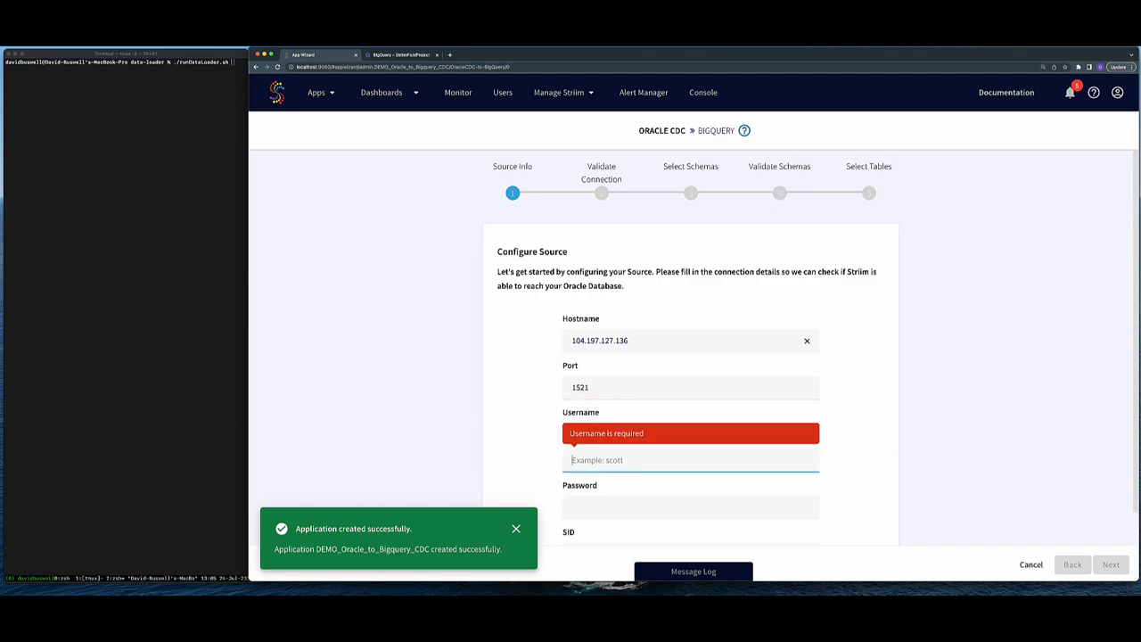
pyautogui.write('qatest')
pyautogui.press('Tab')
pyautogui.write('qatest')
pyautogui.press('Tab')
pyautogui.write('ORCL')
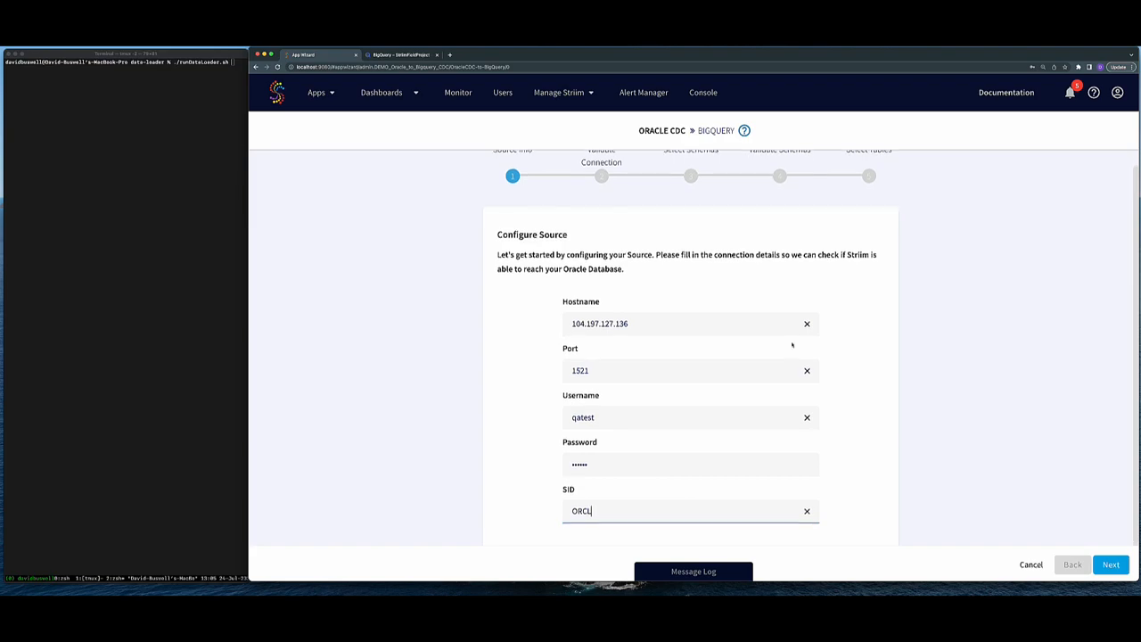
pyautogui.click(1111, 564)
pyautogui.click(1111, 564)
# - Select the QATEST schema and its HCAHPS and HOSPITAL_COMPLICATIONS tables for replication
pyautogui.click(619, 470)
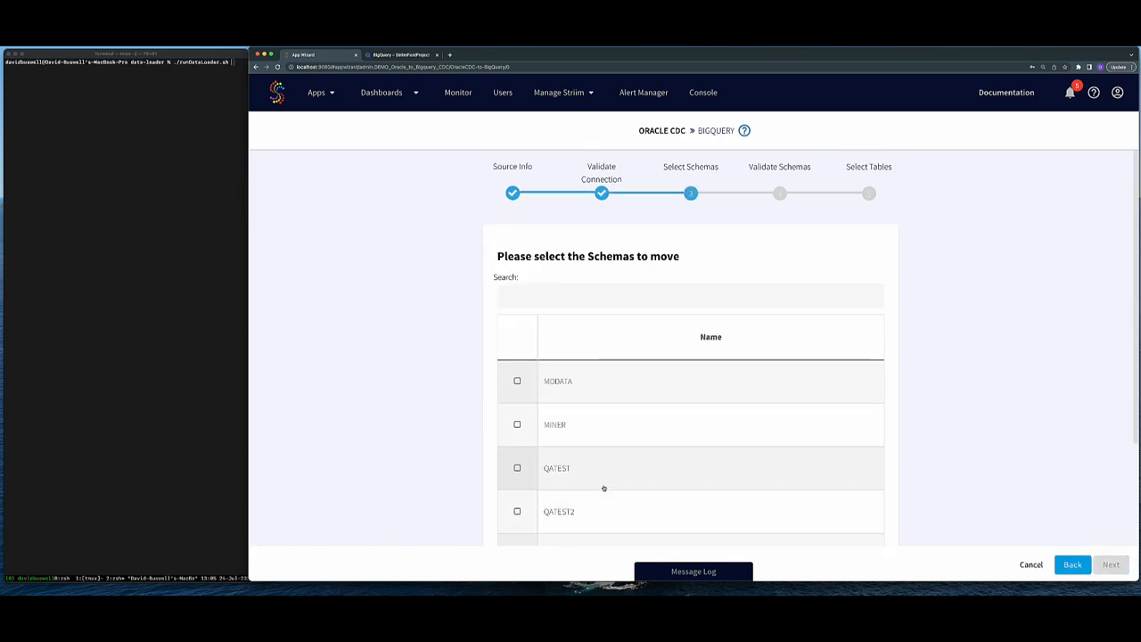
pyautogui.click(1110, 565)
pyautogui.click(1111, 565)
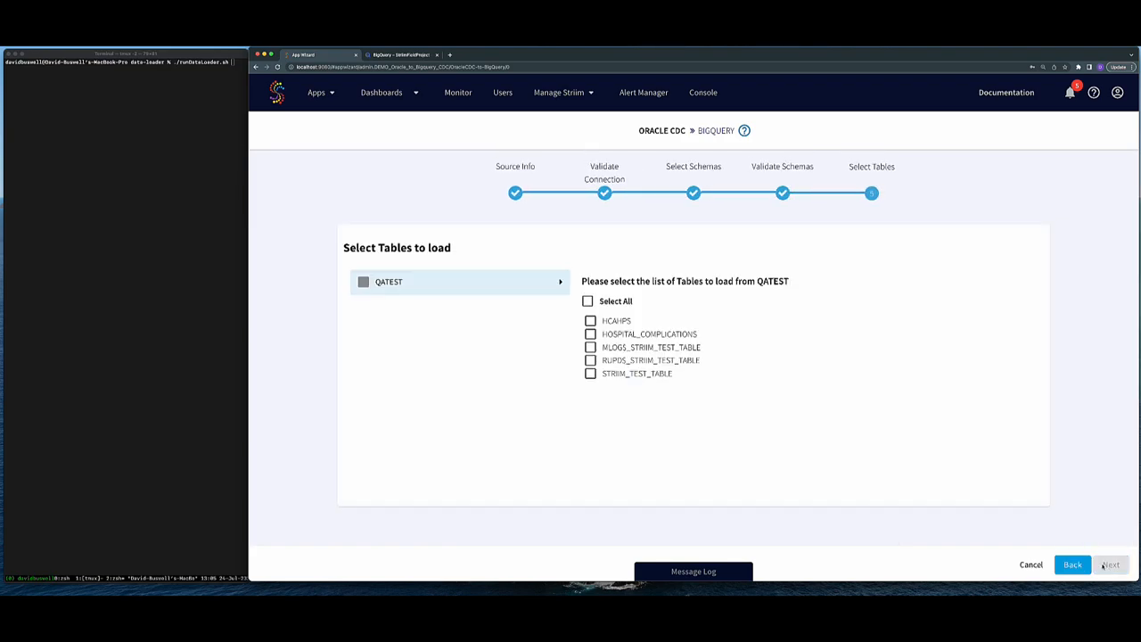
pyautogui.click(611, 321)
pyautogui.click(611, 334)
pyautogui.click(1111, 564)
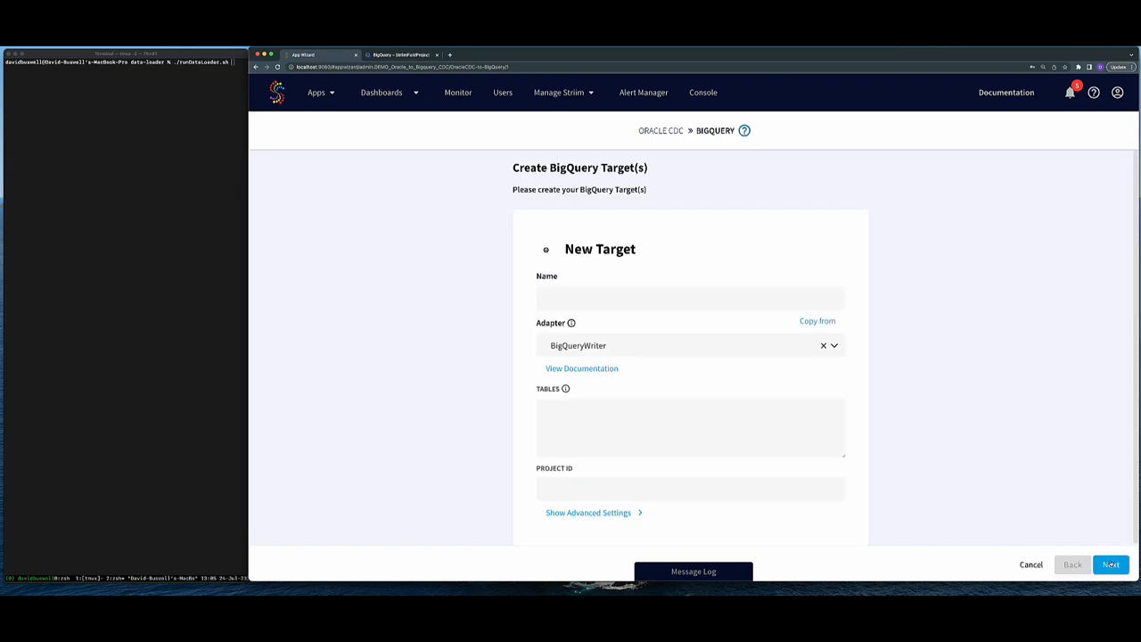
# - Dismiss the pop-up alerts and enter project ID striimfieldproject for the BigQuery target
pyautogui.click(753, 158)
pyautogui.click(811, 321)
pyautogui.click(757, 166)
pyautogui.scroll(-1, 640, 387)
pyautogui.click(624, 480)
pyautogui.write('striimfieldproject')
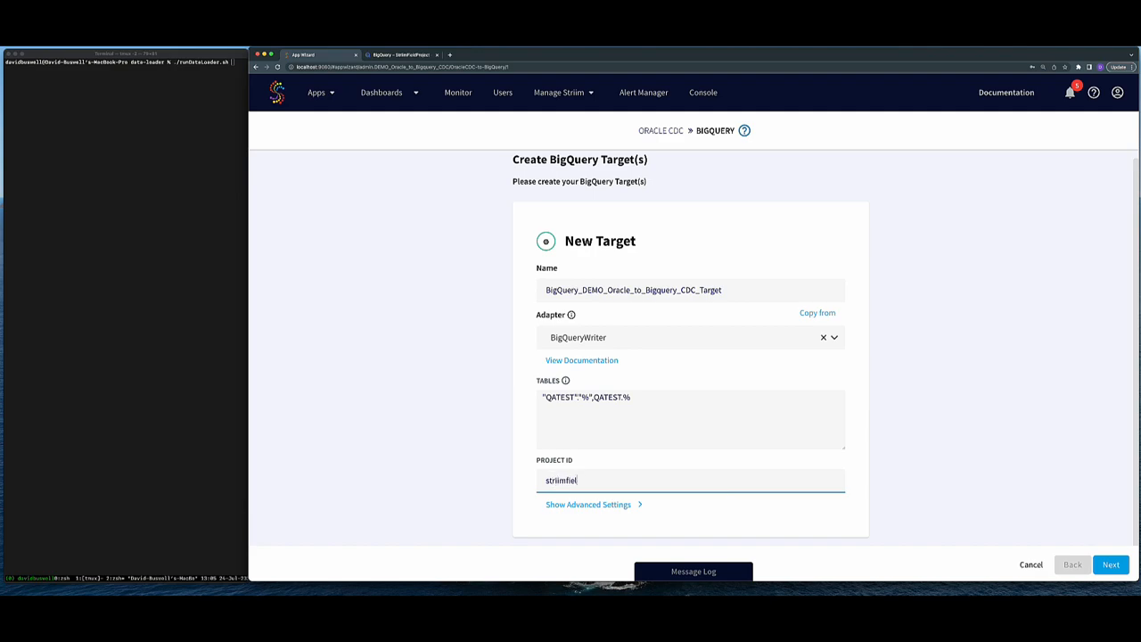
# - Attach the service account key file in the target's advanced settings
pyautogui.click(605, 505)
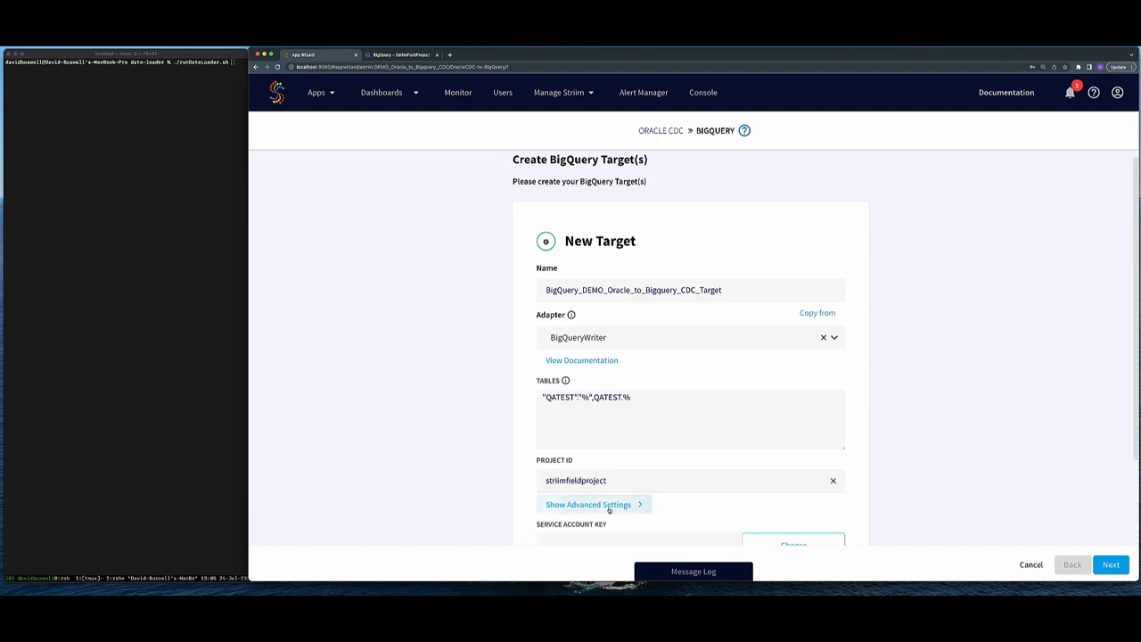
pyautogui.scroll(-3, 848, 409)
pyautogui.click(793, 435)
pyautogui.click(567, 237)
pyautogui.click(890, 496)
# - Change the batch interval from 90 to 5, enable streaming upload, and create the flow
pyautogui.scroll(-4, 678, 392)
pyautogui.scroll(-1, 678, 392)
pyautogui.doubleClick(659, 385)
pyautogui.write('5')
pyautogui.scroll(-9, 588, 387)
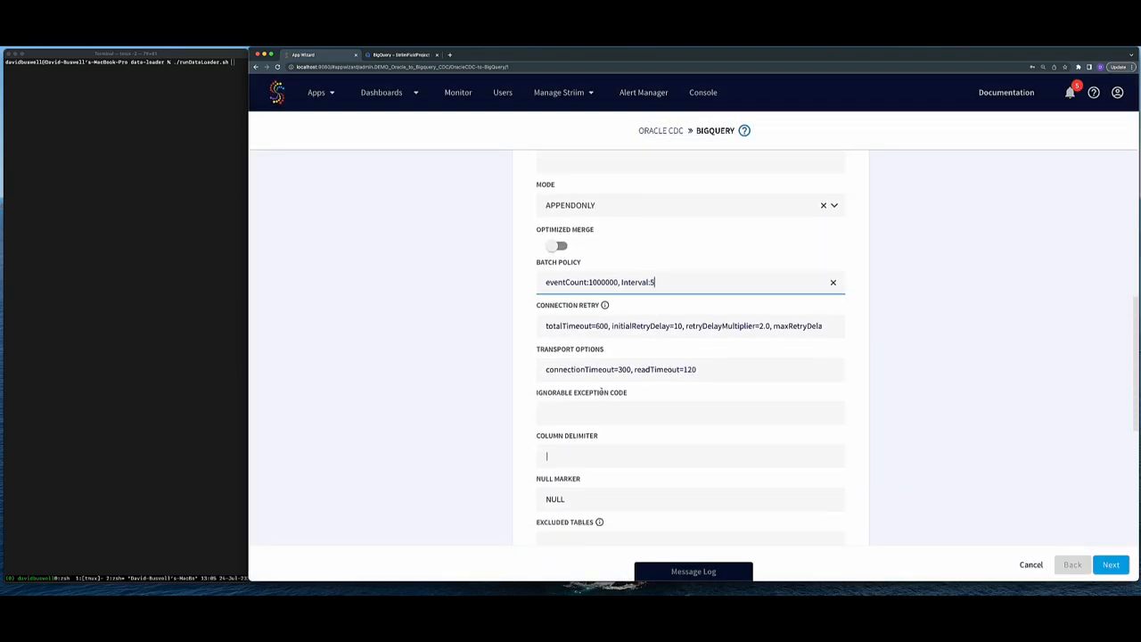
pyautogui.click(558, 467)
pyautogui.scroll(-10, 606, 446)
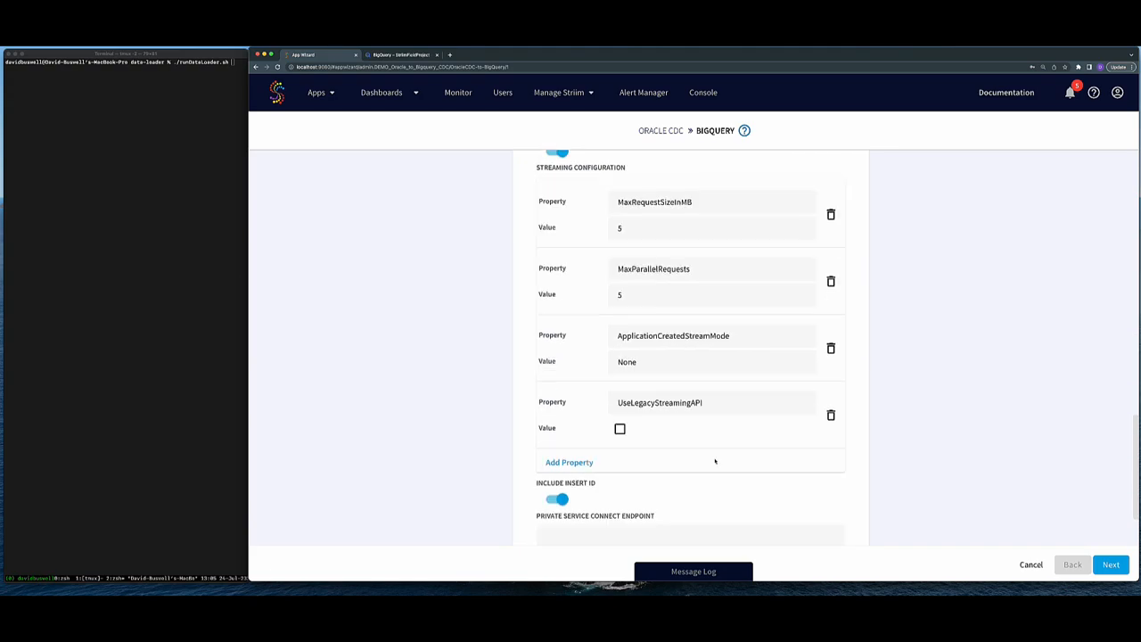
pyautogui.click(1113, 565)
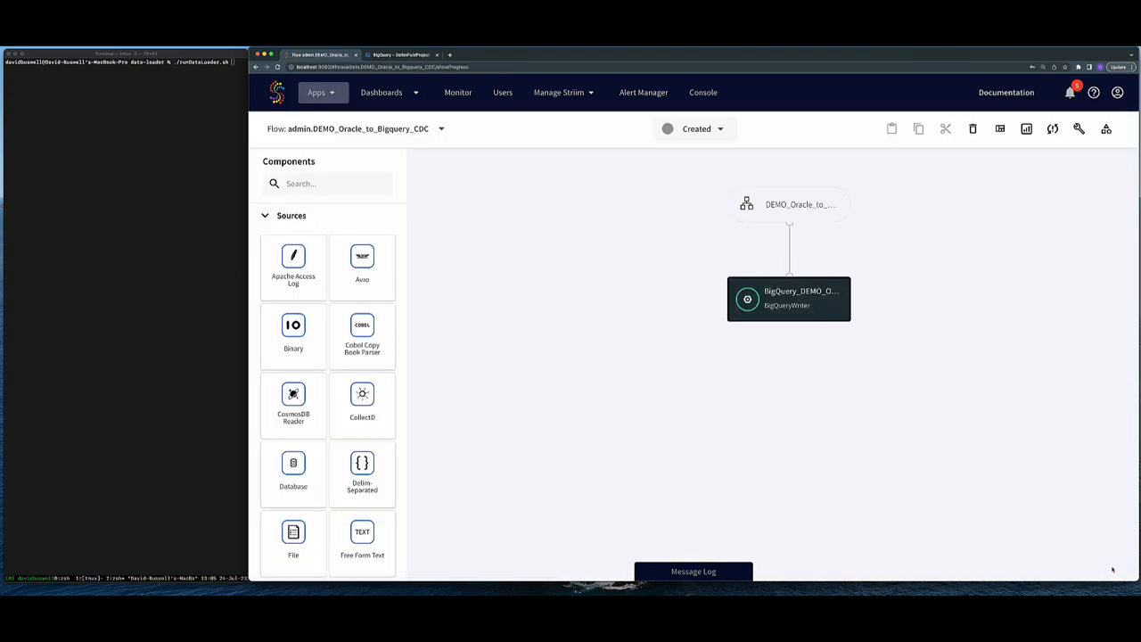
# - Deploy the DEMO_Oracle_to_Bigquery_CDC app to the default deployment group
pyautogui.click(708, 134)
pyautogui.click(708, 168)
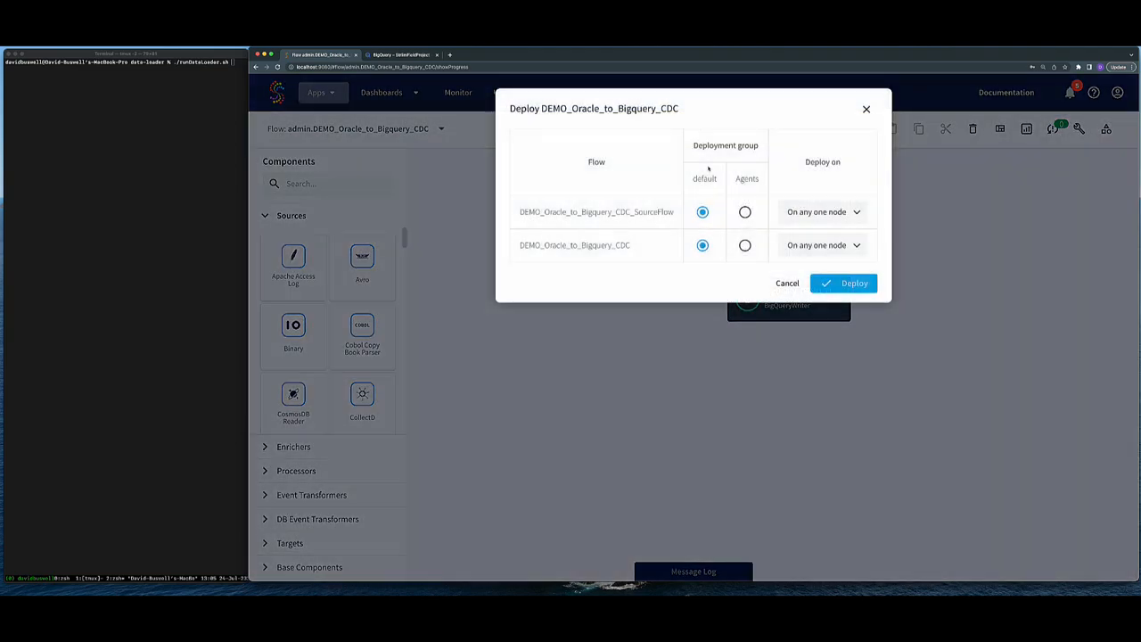
pyautogui.click(832, 282)
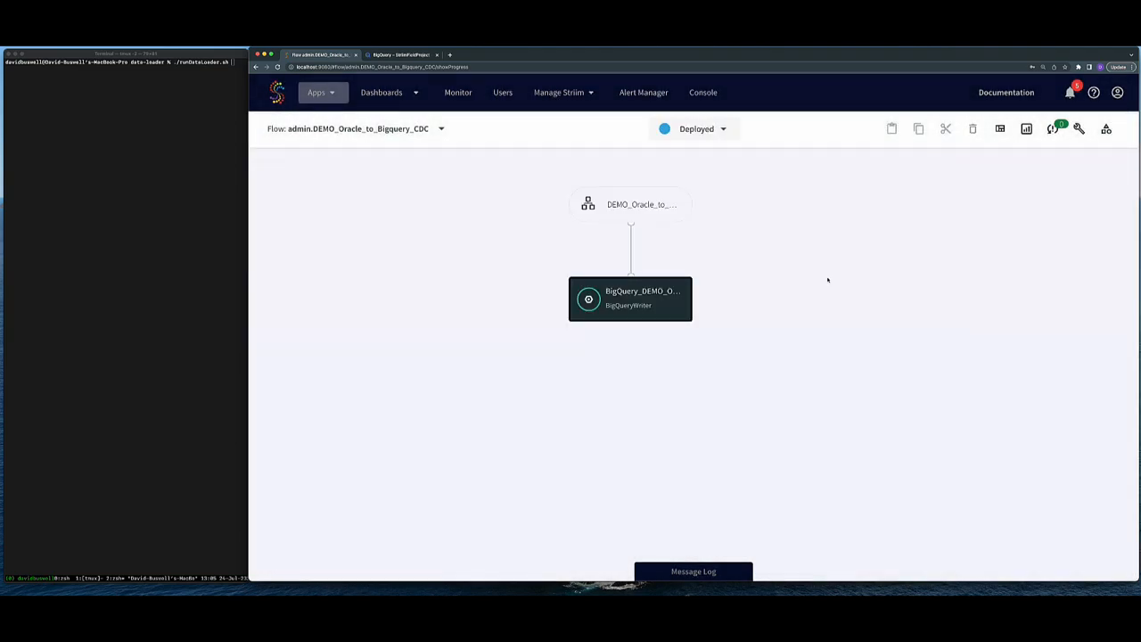
# - Open a data preview of the source flow's output stream
pyautogui.click(639, 209)
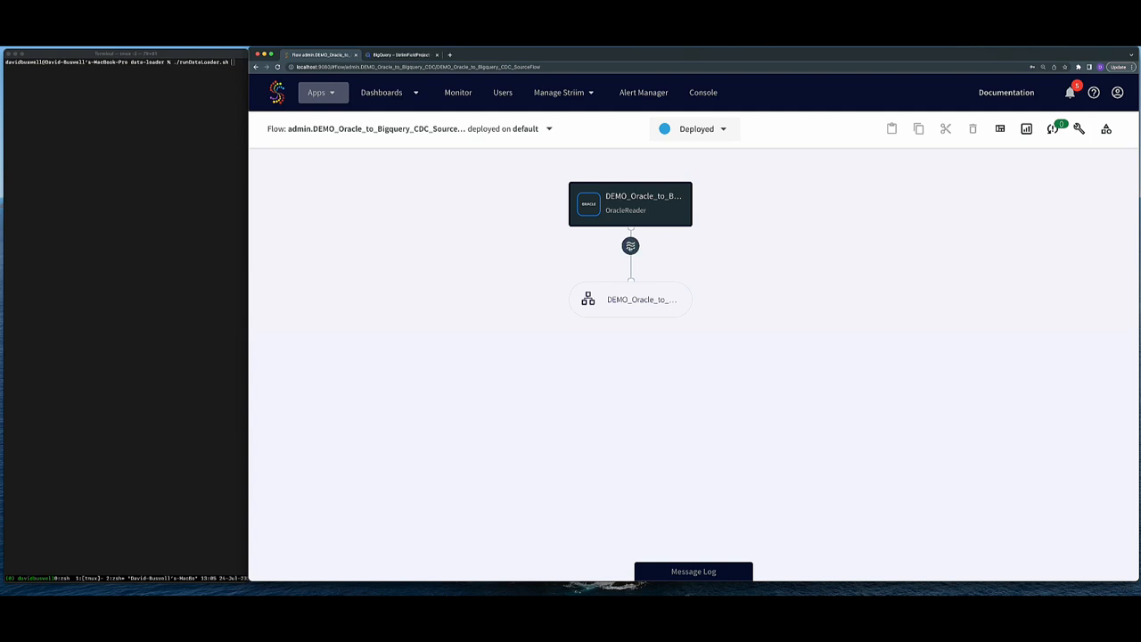
pyautogui.click(631, 248)
pyautogui.click(651, 247)
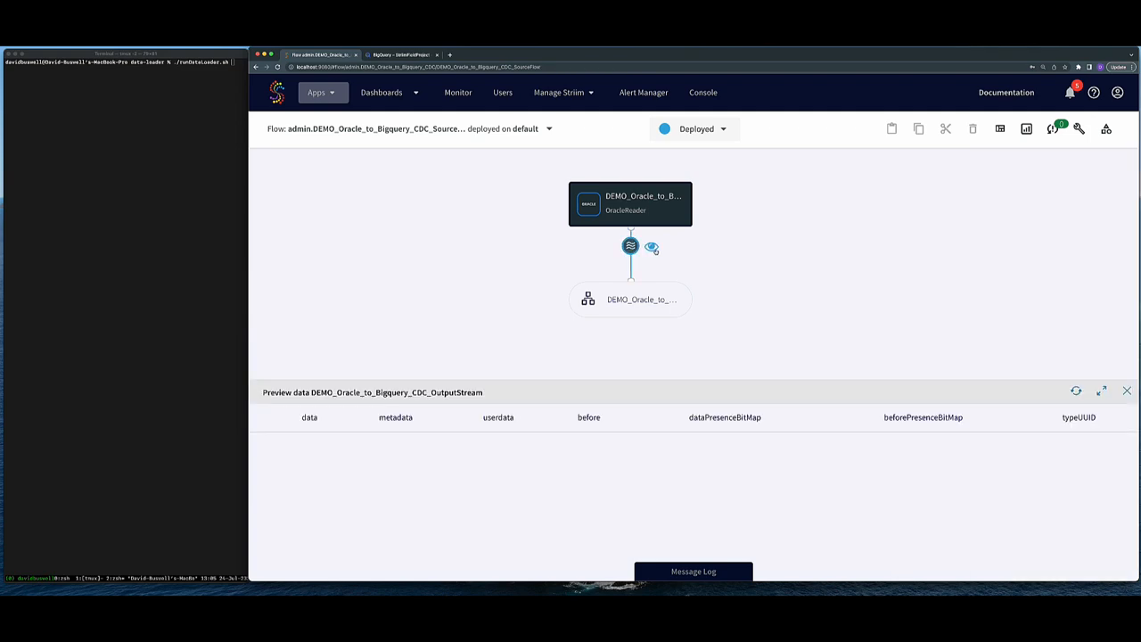
# - Start the deployed app so it is Running
pyautogui.click(713, 130)
pyautogui.click(704, 186)
pyautogui.click(189, 420)
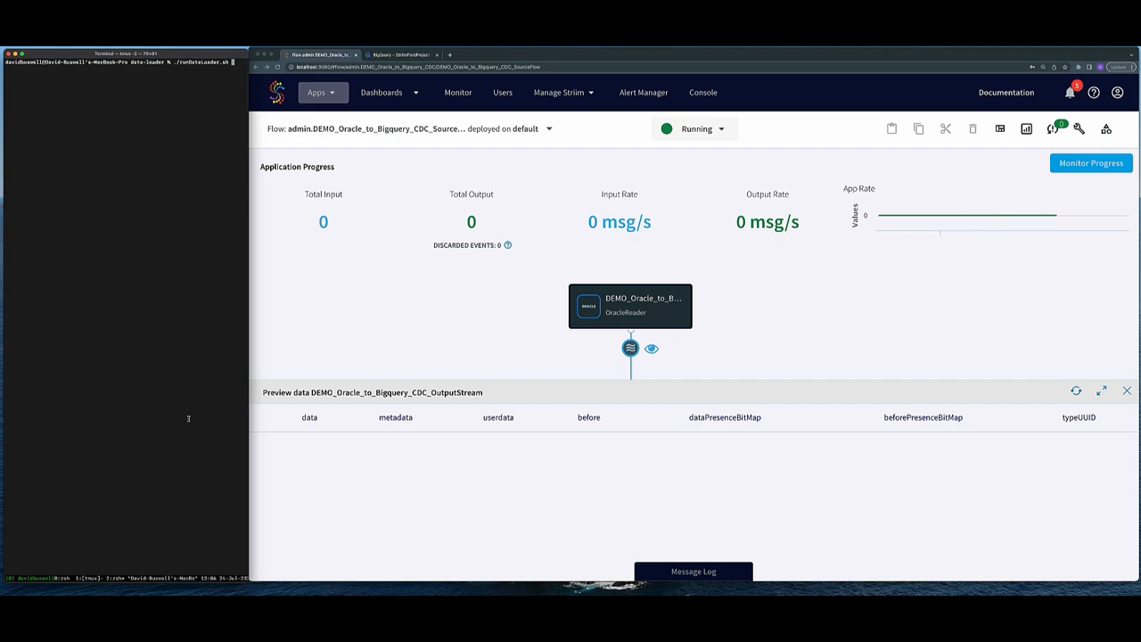
# - Run ./runDataLoader.sh to insert Oracle rows and dismiss the resulting Striim notifications
pyautogui.press('Return')
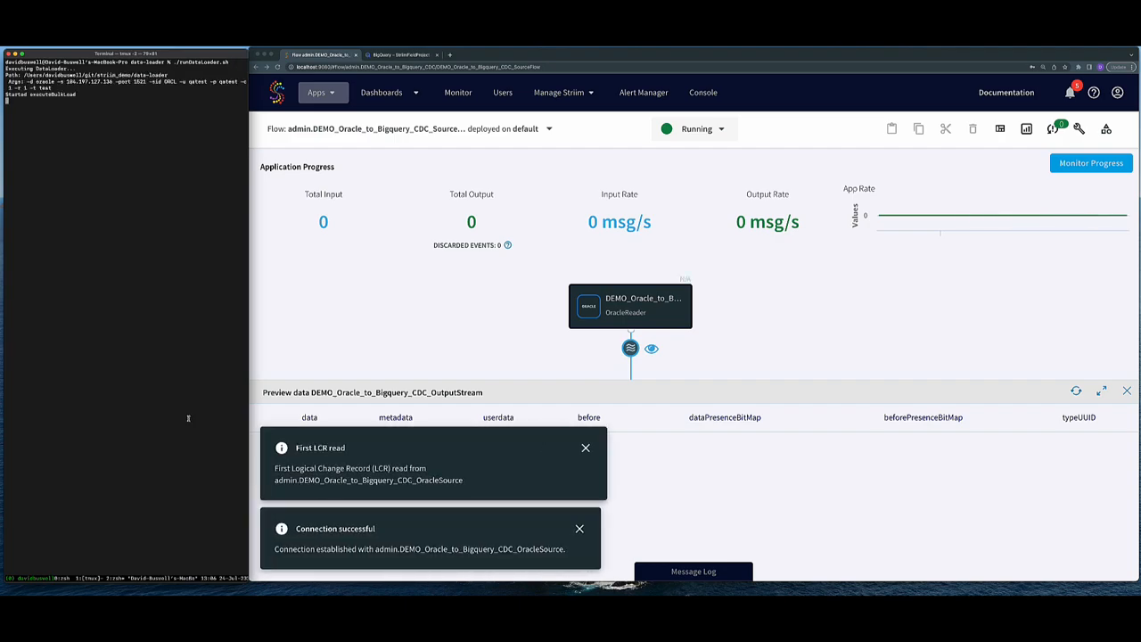
pyautogui.click(580, 529)
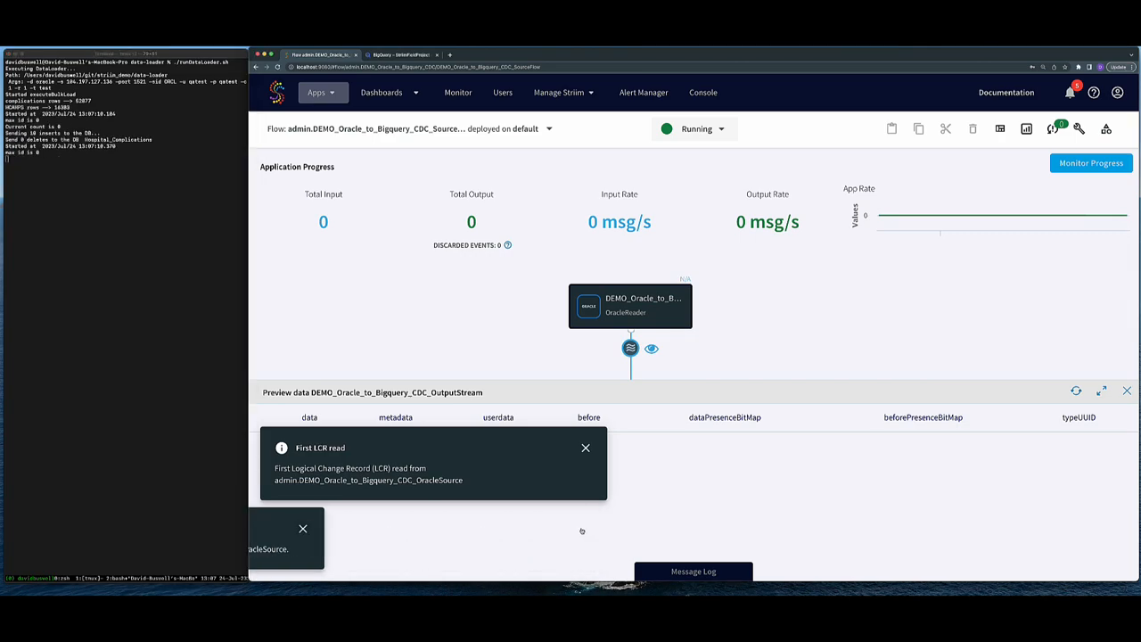
pyautogui.click(585, 514)
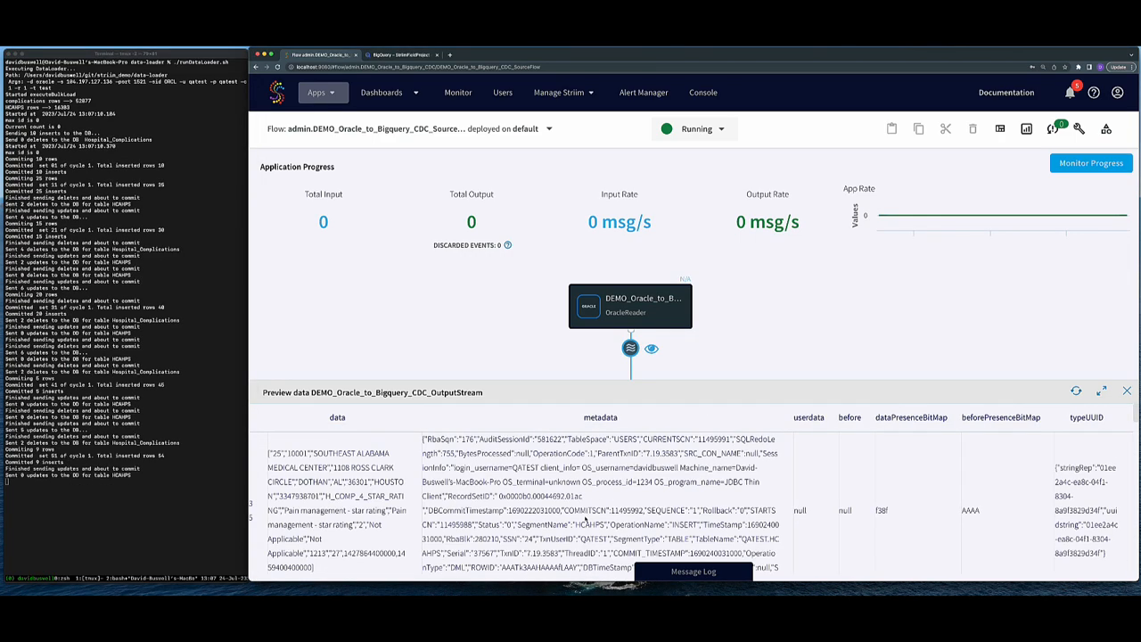
pyautogui.click(590, 518)
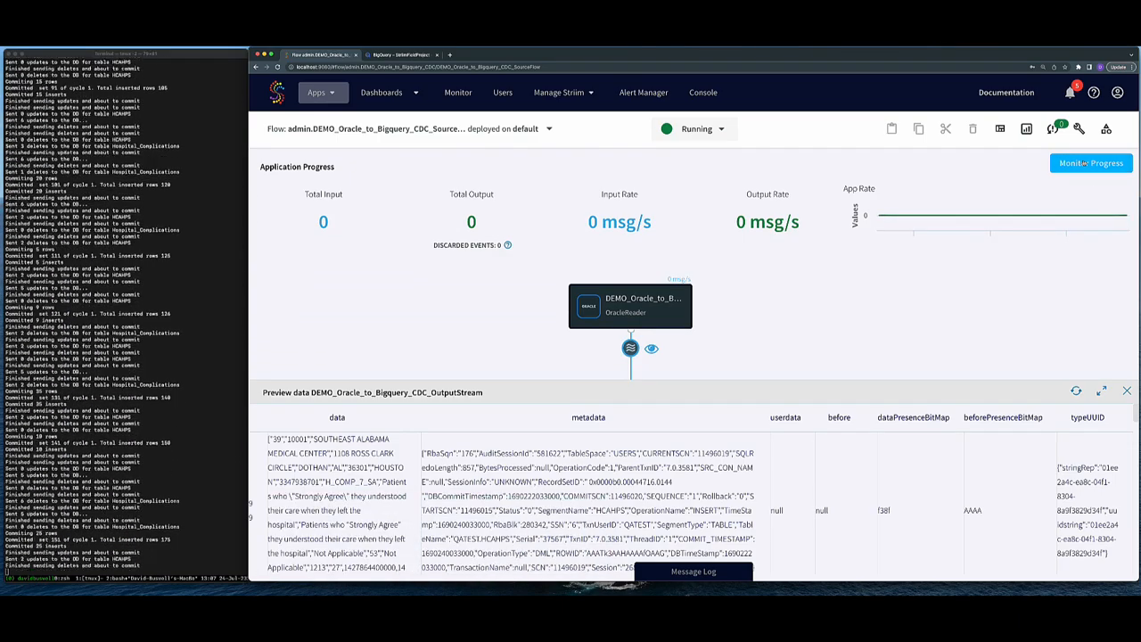
pyautogui.click(1084, 163)
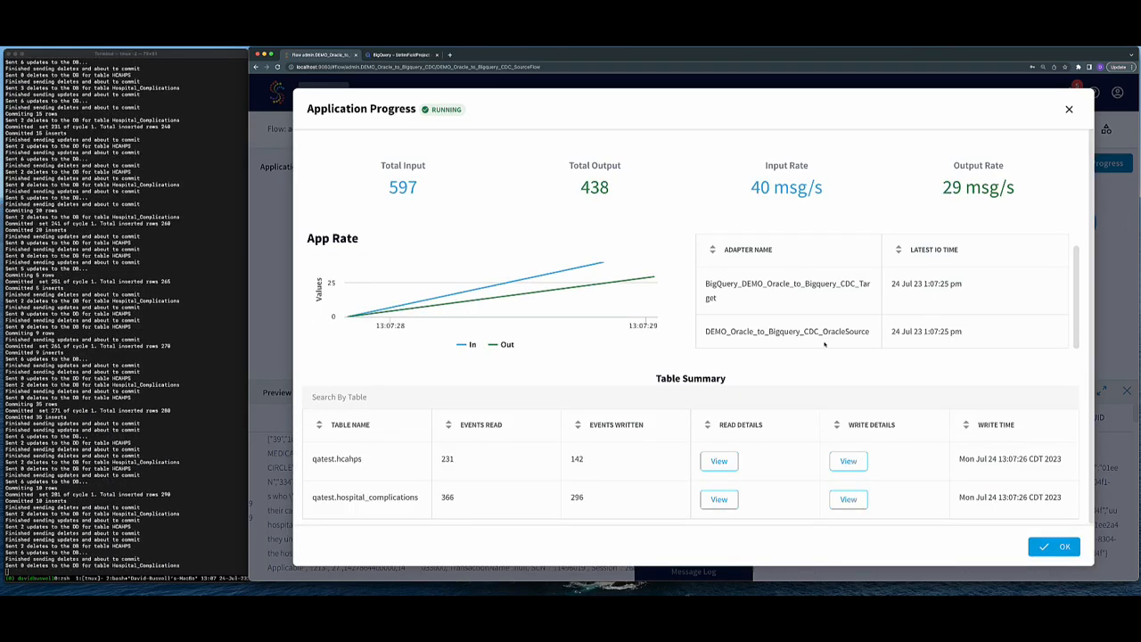
pyautogui.moveTo(713, 462)
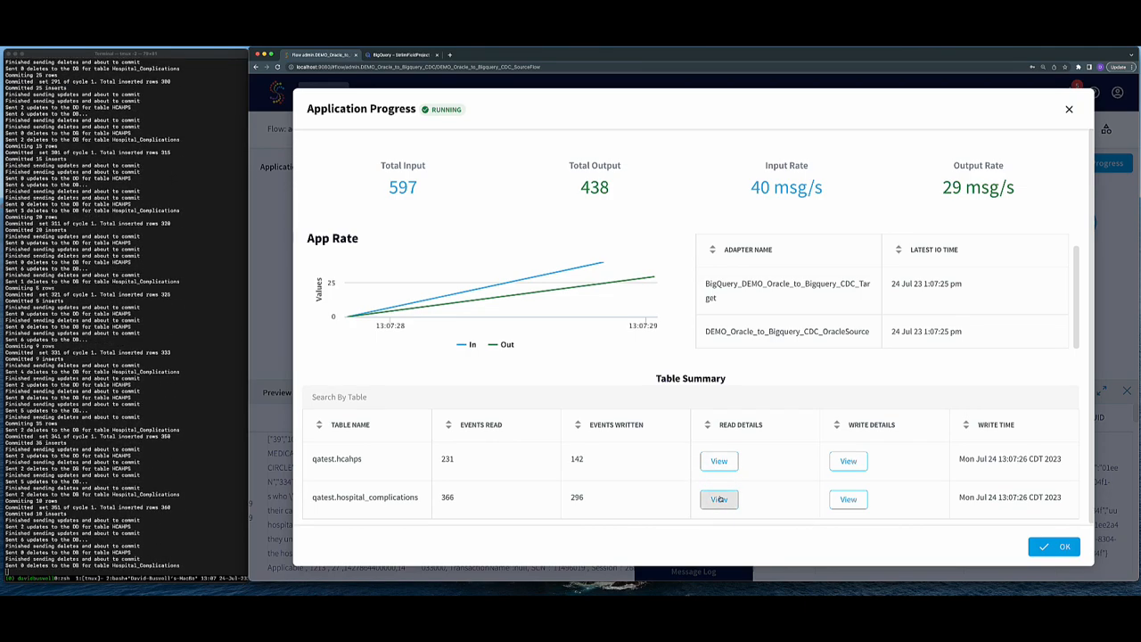
pyautogui.moveTo(720, 499)
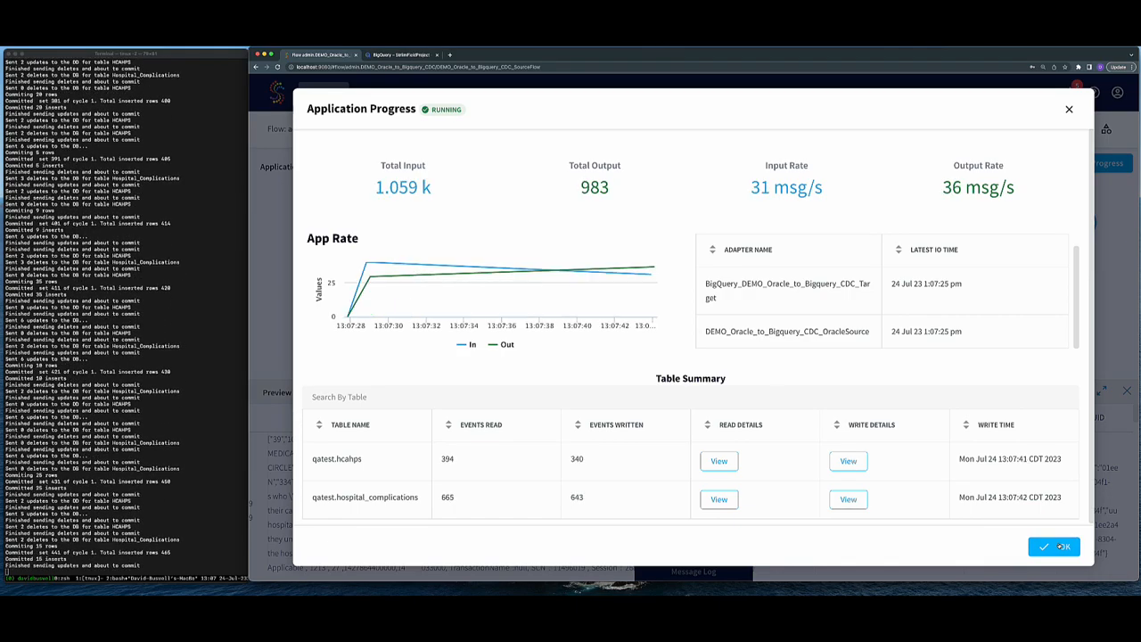
pyautogui.click(1062, 545)
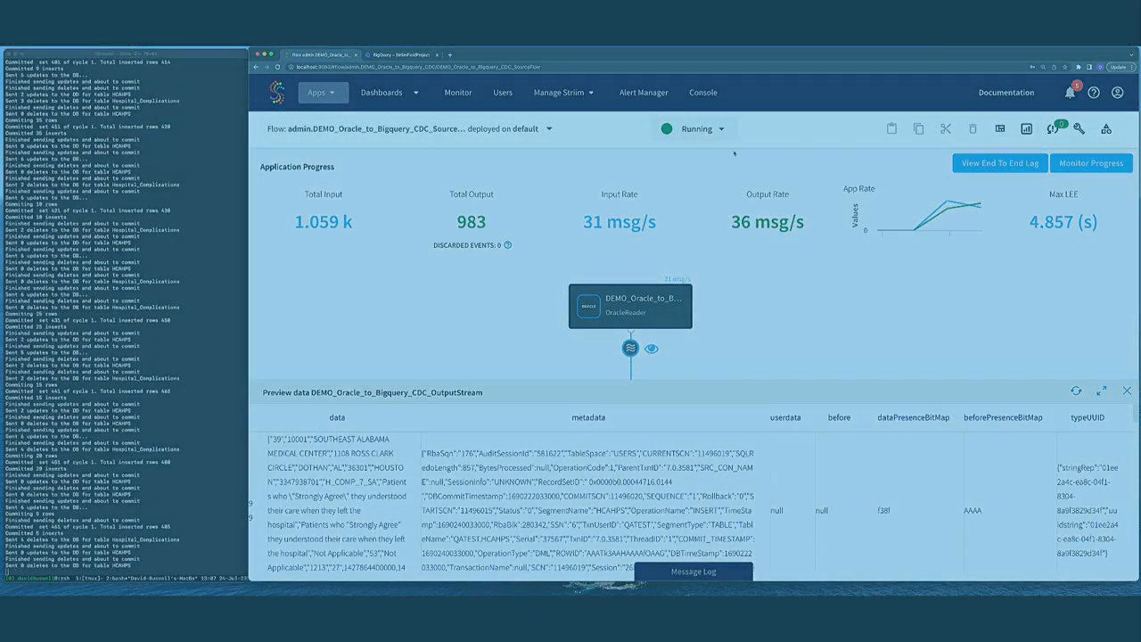